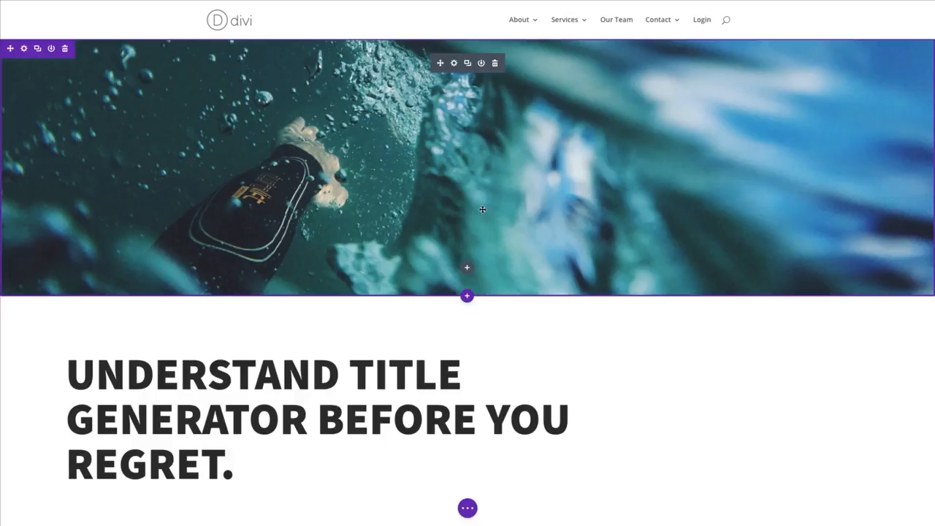
Step: Look through the blog post layout from the header image and title down to the related posts
scroll(491, 210, down, 2)
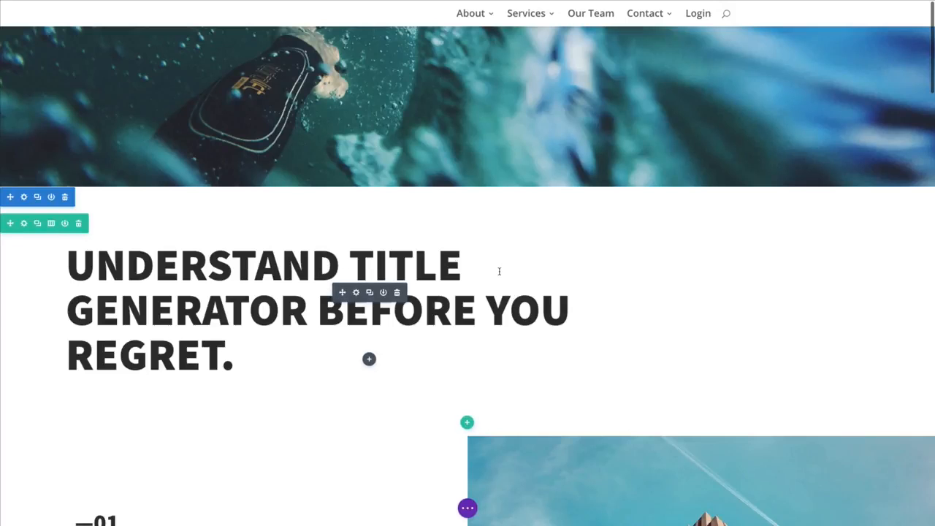
scroll(449, 198, down, 6)
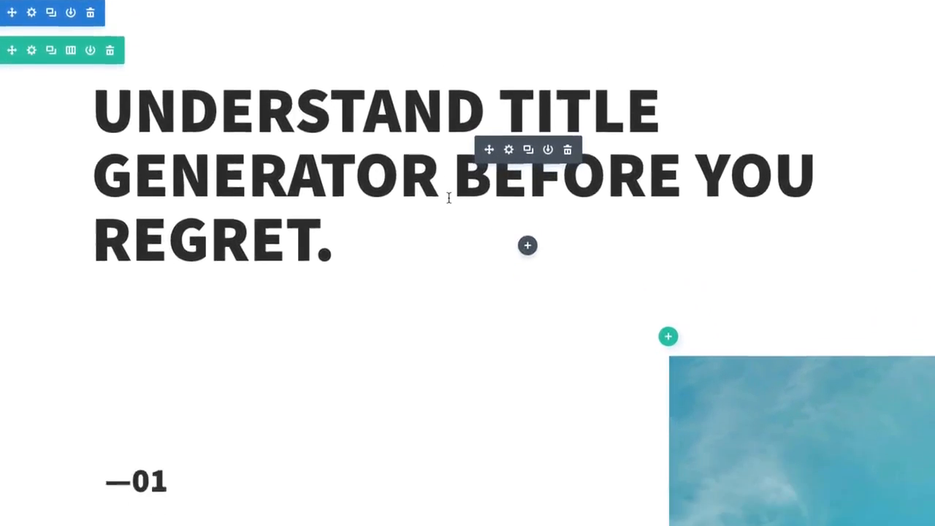
scroll(448, 197, down, 1)
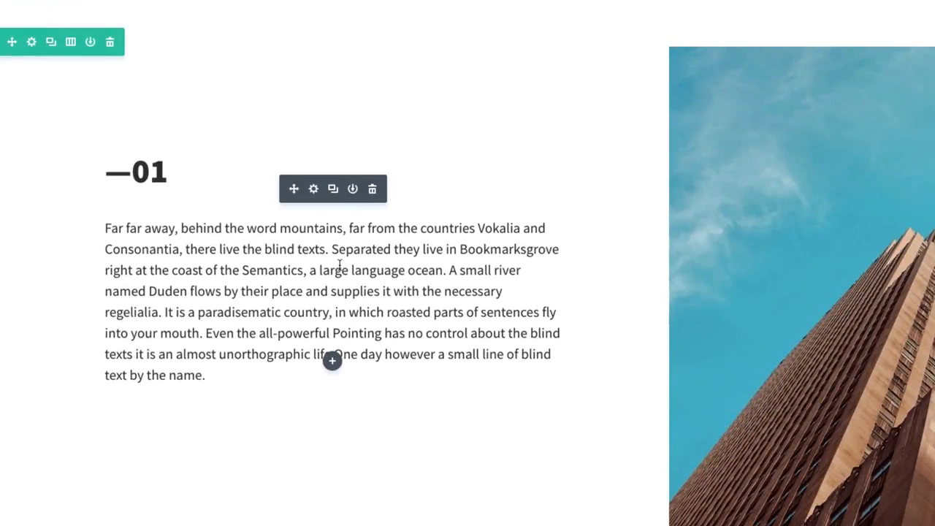
scroll(333, 268, down, 1)
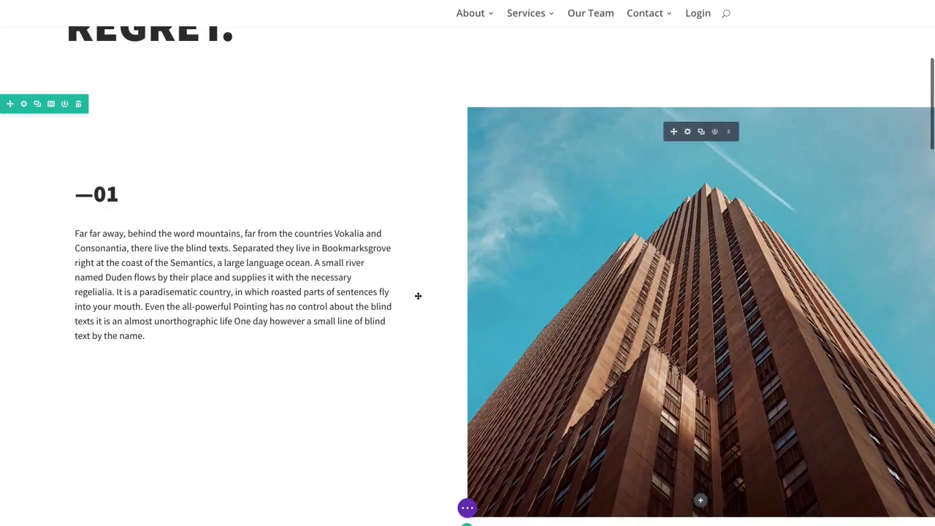
scroll(383, 292, down, 5)
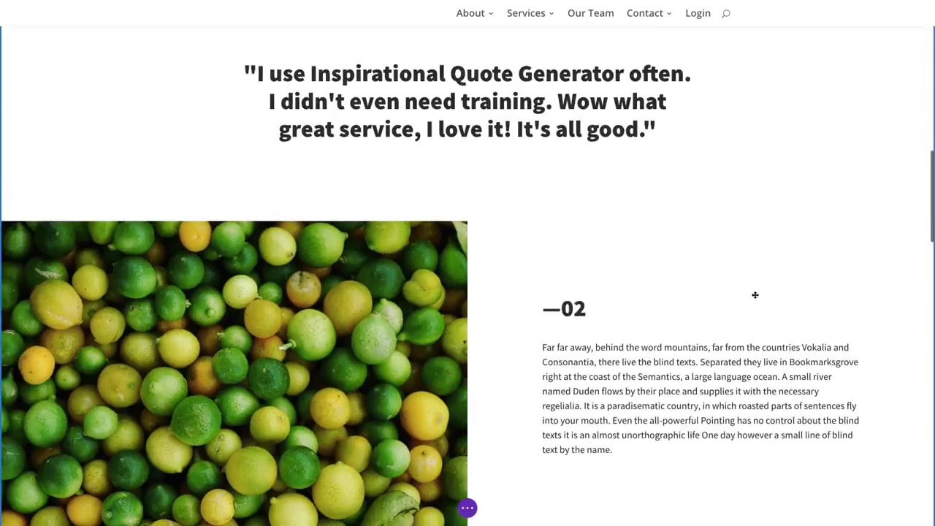
scroll(755, 295, down, 4)
scroll(755, 295, down, 10)
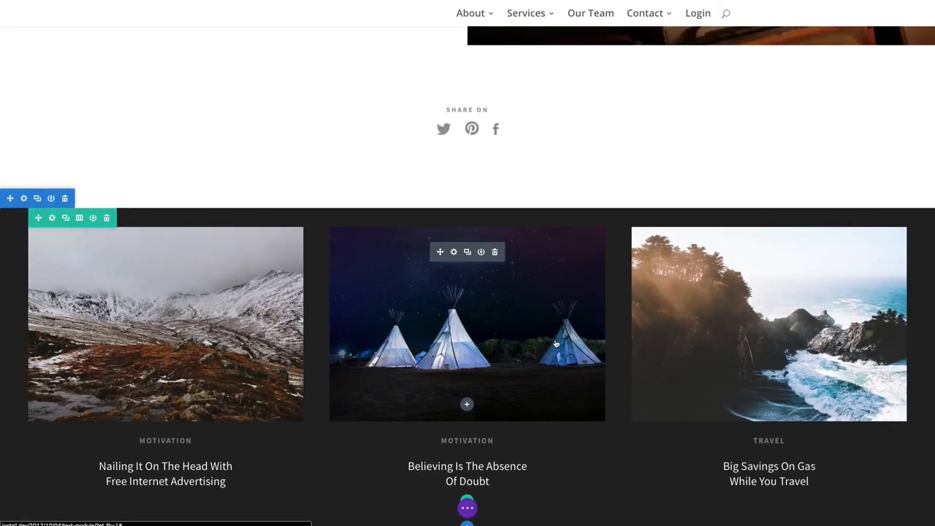
scroll(551, 341, up, 20)
scroll(550, 341, up, 2)
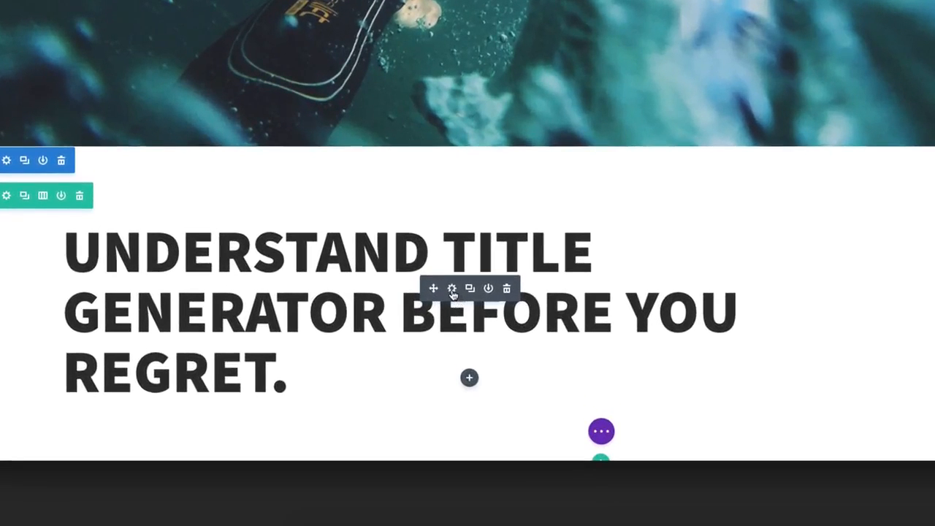
Step: Open the settings of the large title's text module and inspect its content in both the Visual and Text editors
click(452, 290)
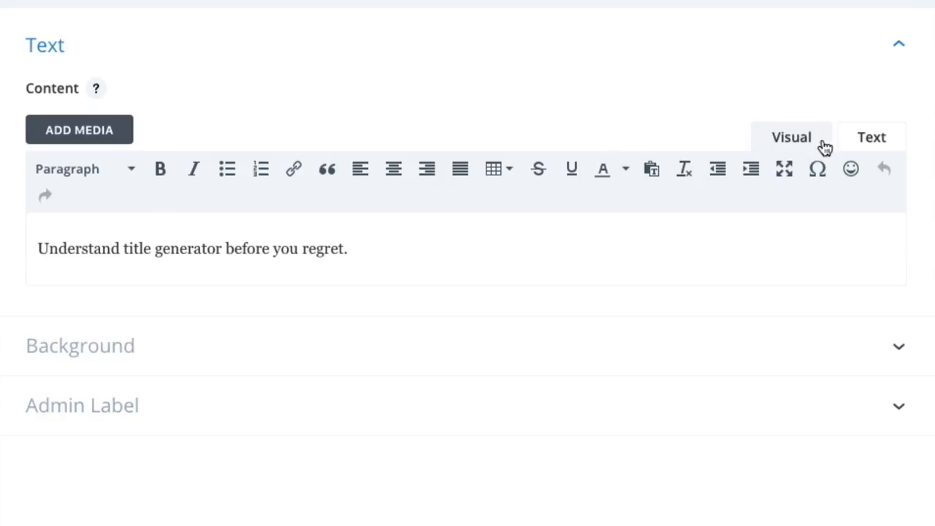
click(874, 140)
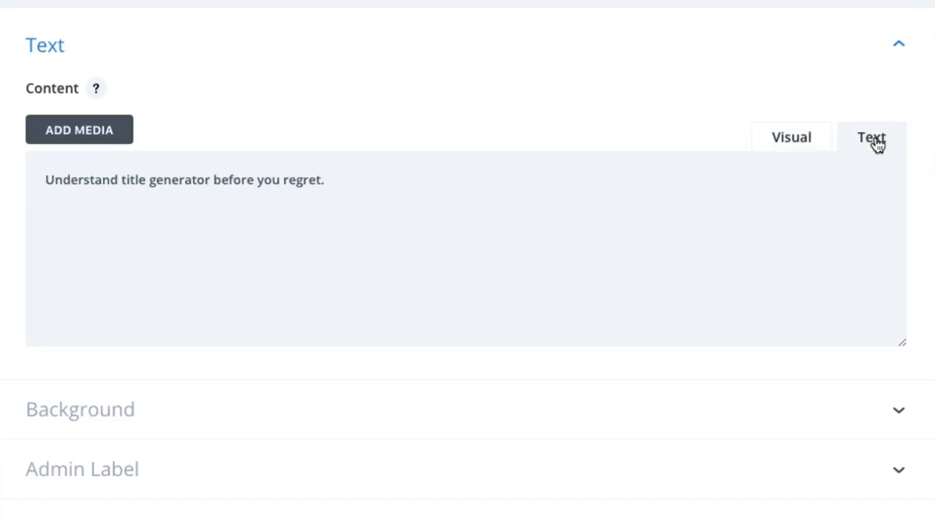
click(38, 179)
click(326, 181)
click(804, 144)
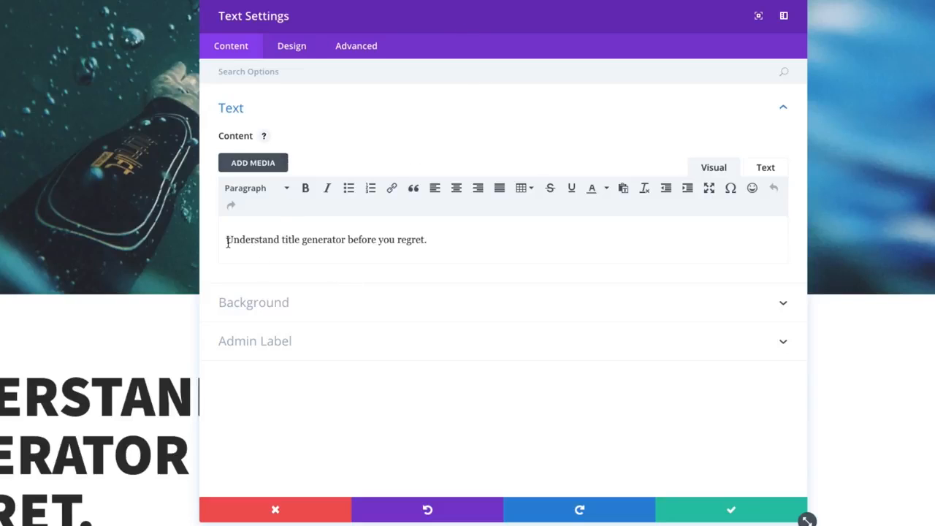
drag(227, 241, 463, 236)
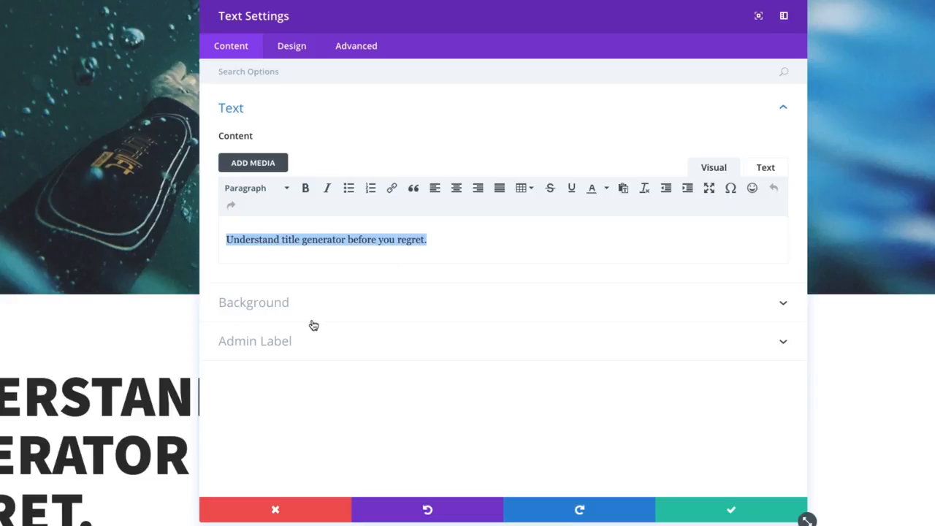
click(376, 147)
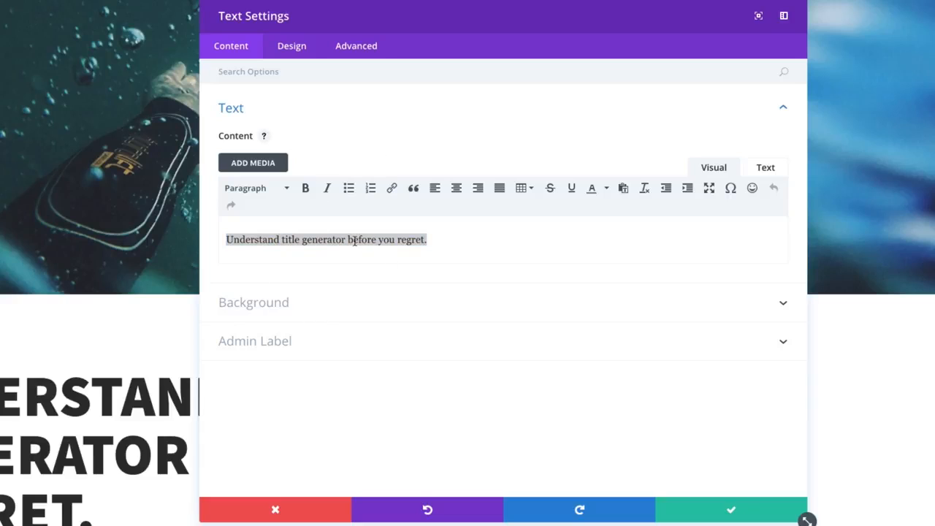
click(434, 238)
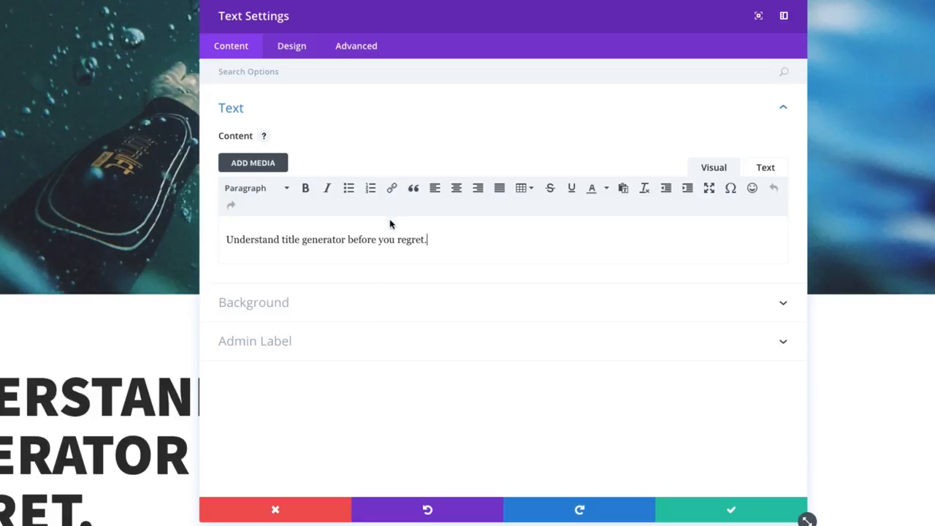
Step: Try a blue background color on the title text module and change it to white
click(334, 317)
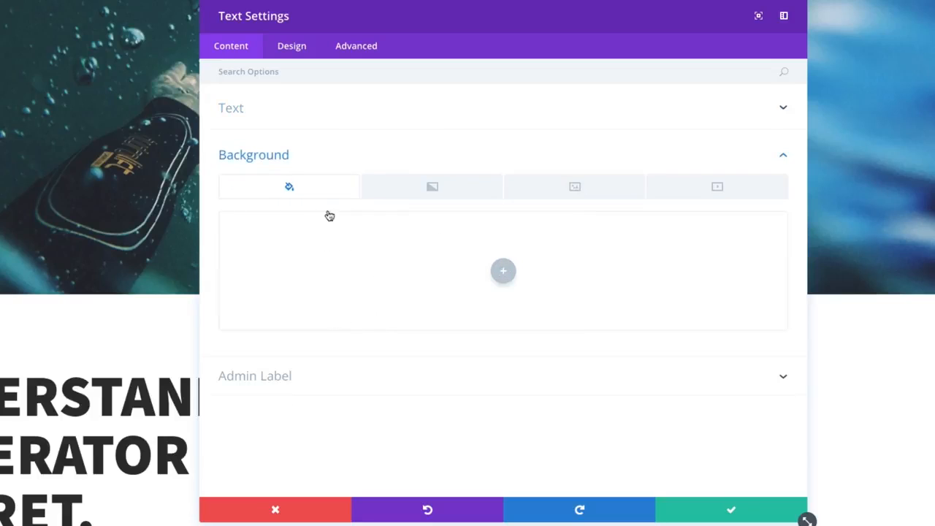
click(503, 271)
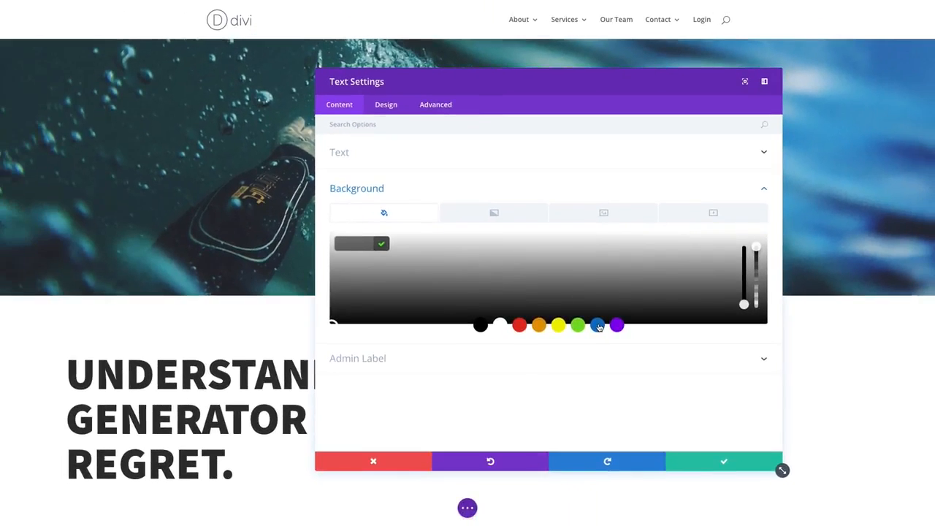
click(567, 336)
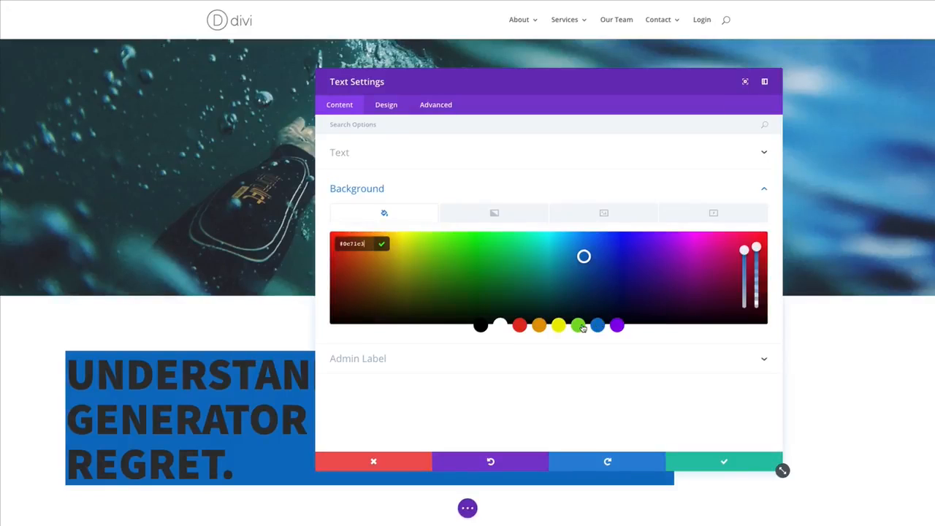
click(501, 325)
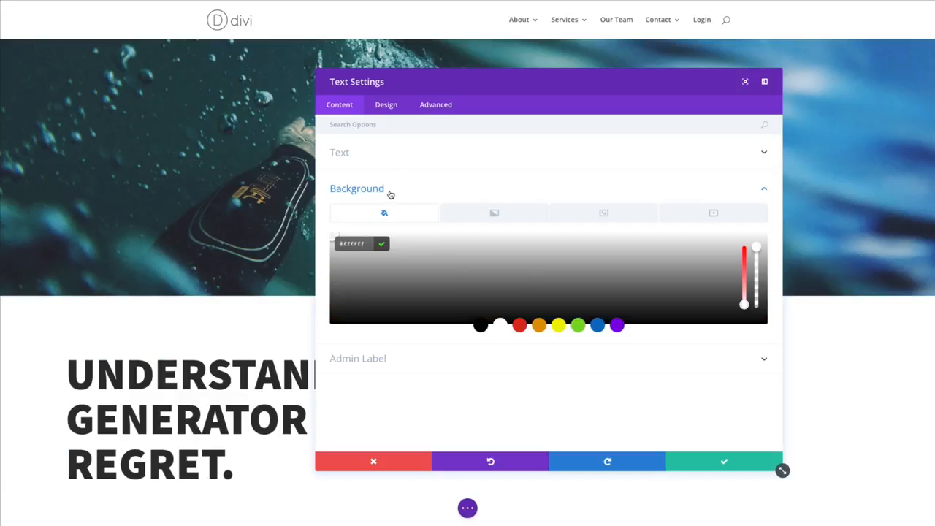
Step: Check the title's content in the Visual and Text editors and view the paragraph and heading formats available for it
click(386, 105)
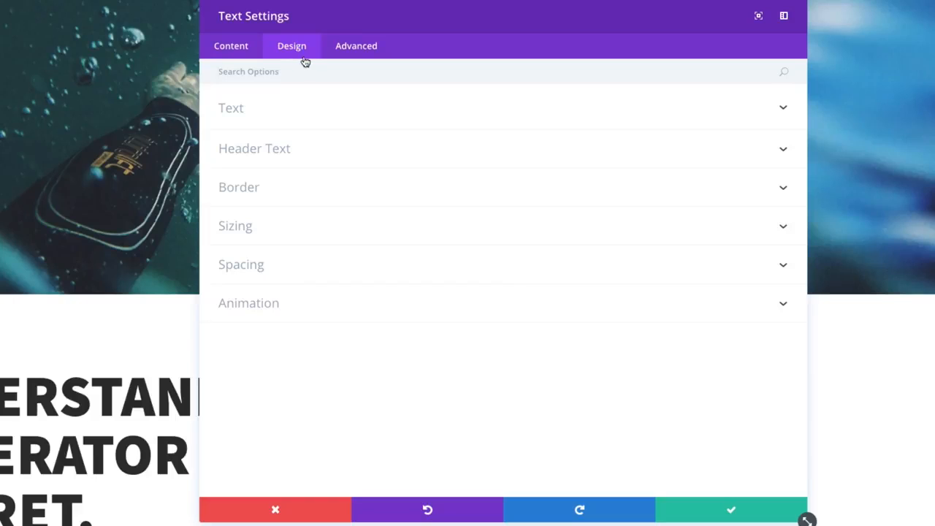
click(321, 66)
click(239, 113)
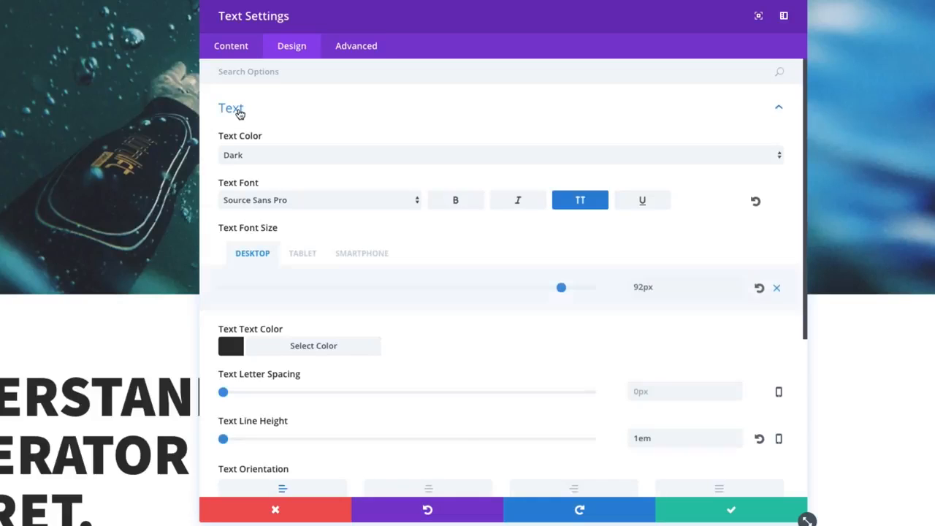
click(241, 50)
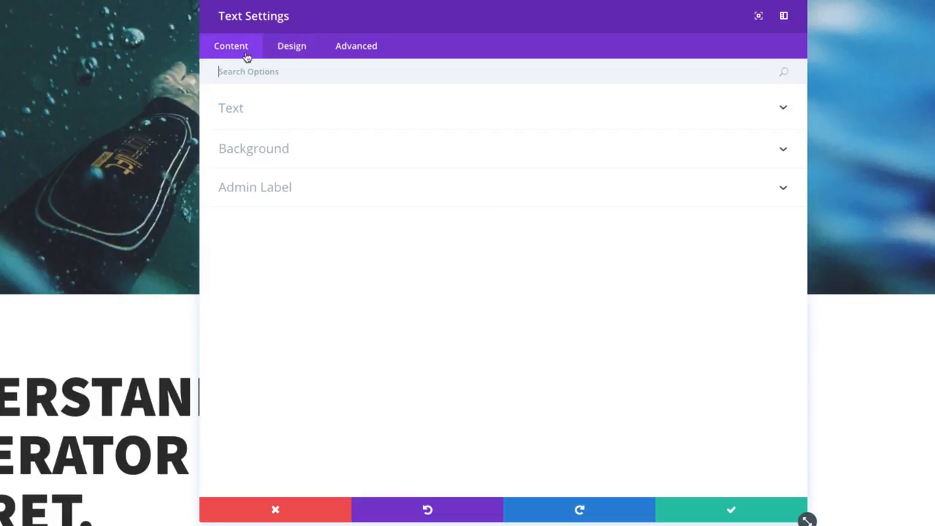
click(233, 115)
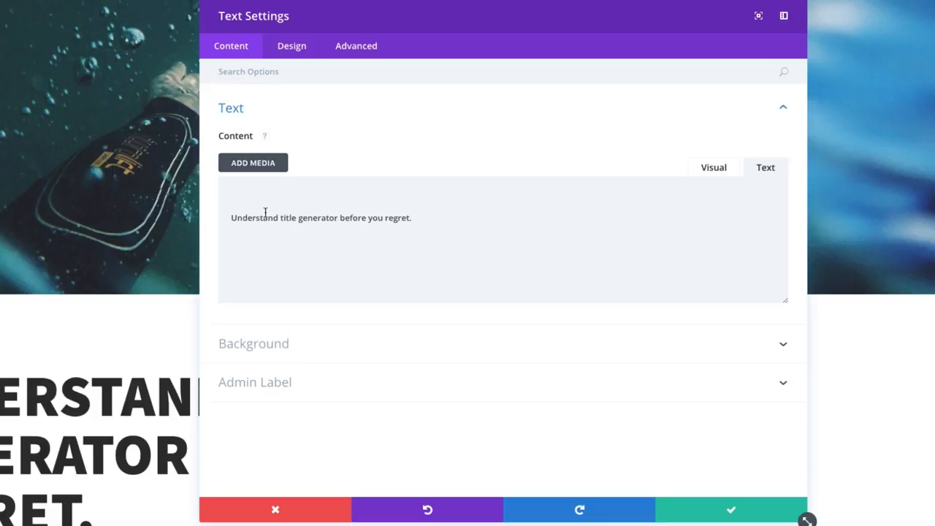
drag(427, 216, 212, 218)
click(720, 174)
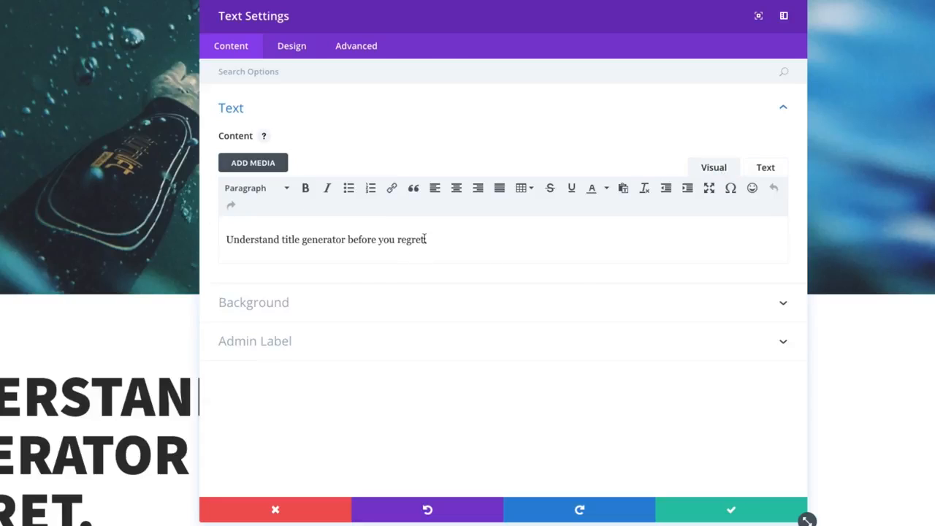
drag(429, 239, 213, 236)
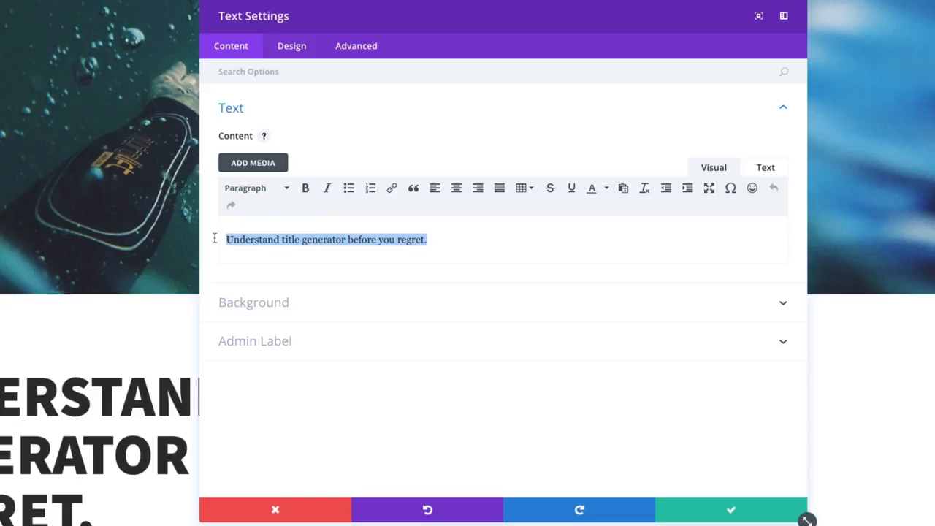
click(255, 190)
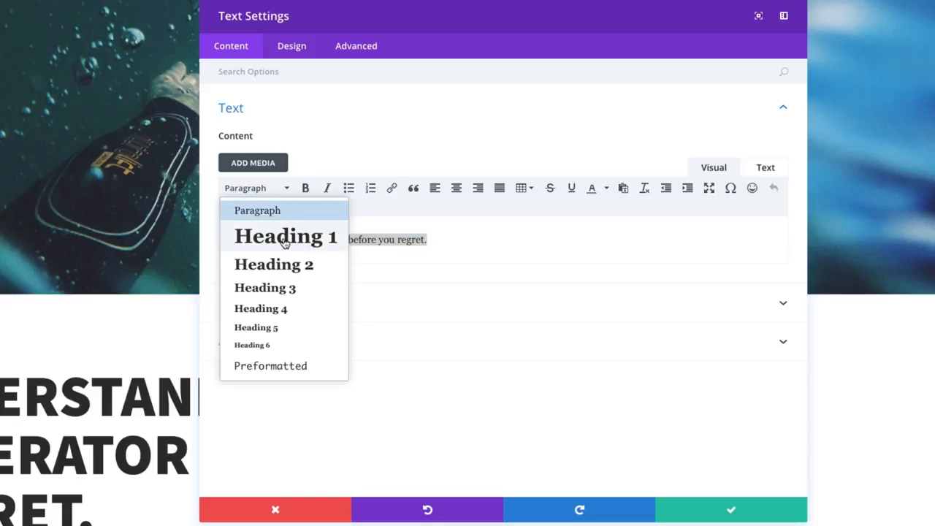
click(445, 240)
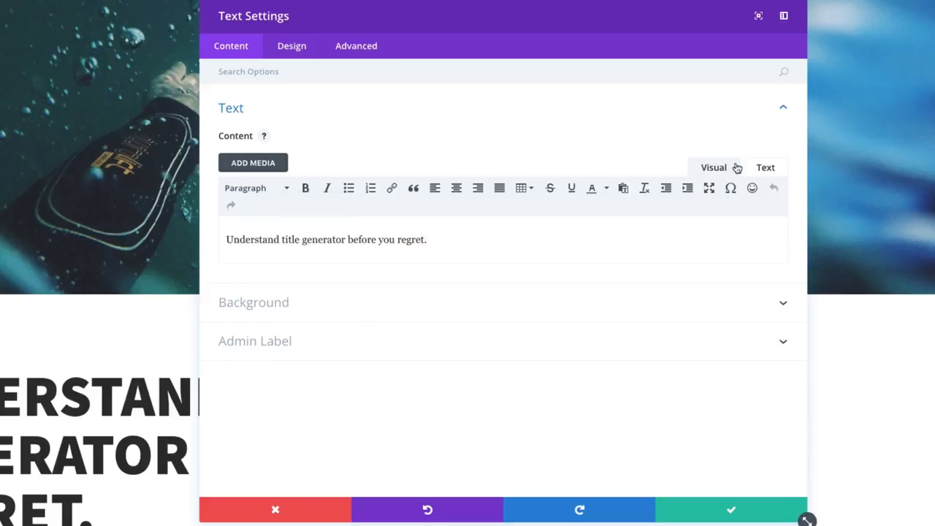
click(760, 169)
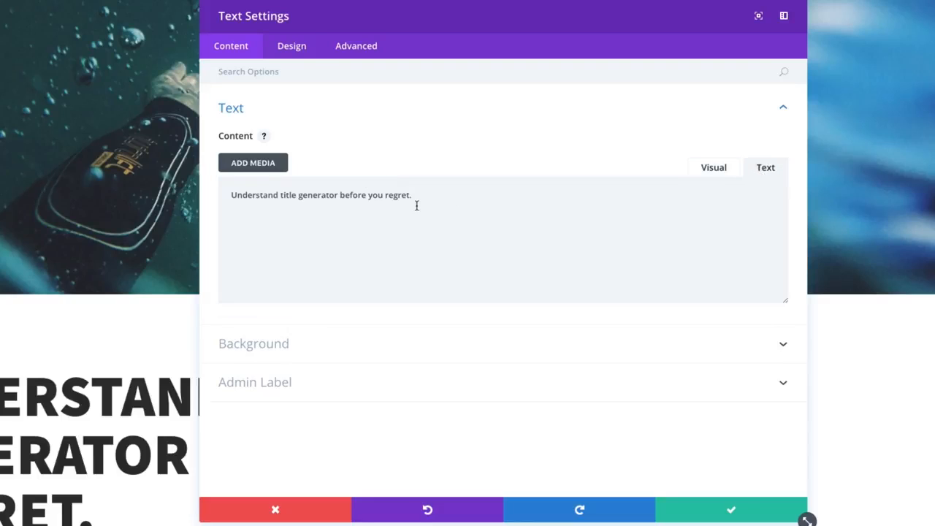
Step: Examine the title module's Header Text and Text design options, including font, size, color, line height and orientation
click(296, 53)
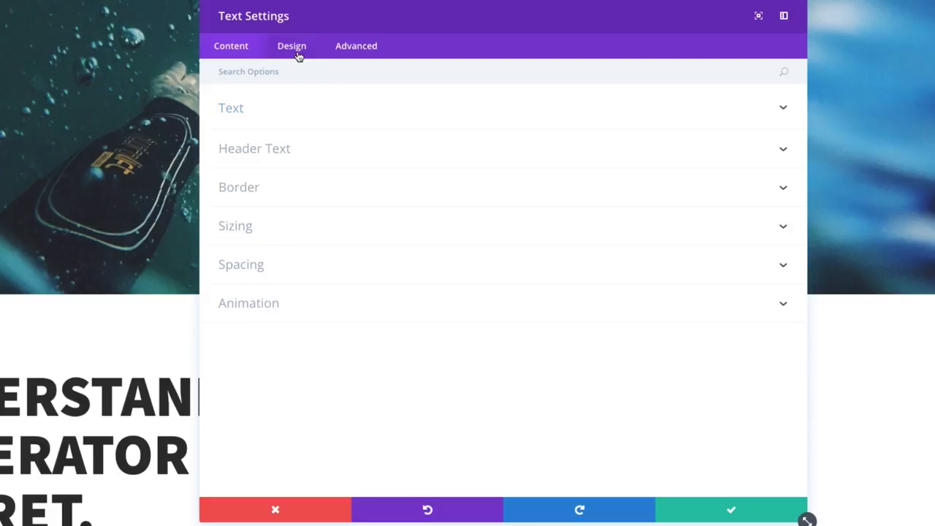
click(265, 154)
scroll(300, 191, up, 2)
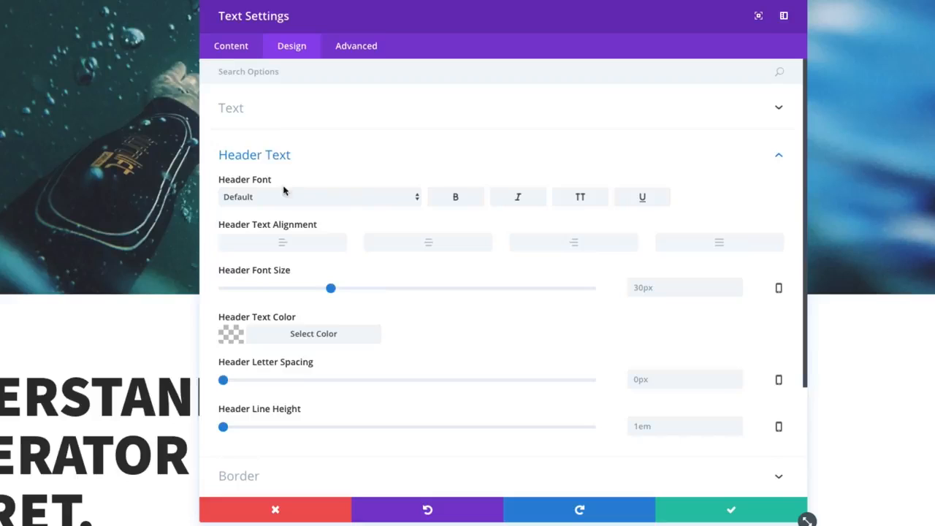
click(247, 108)
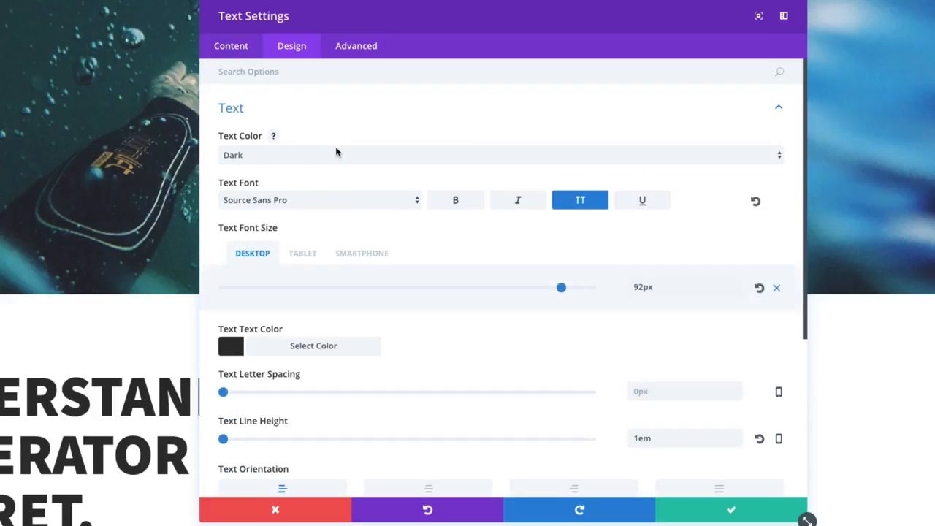
click(244, 57)
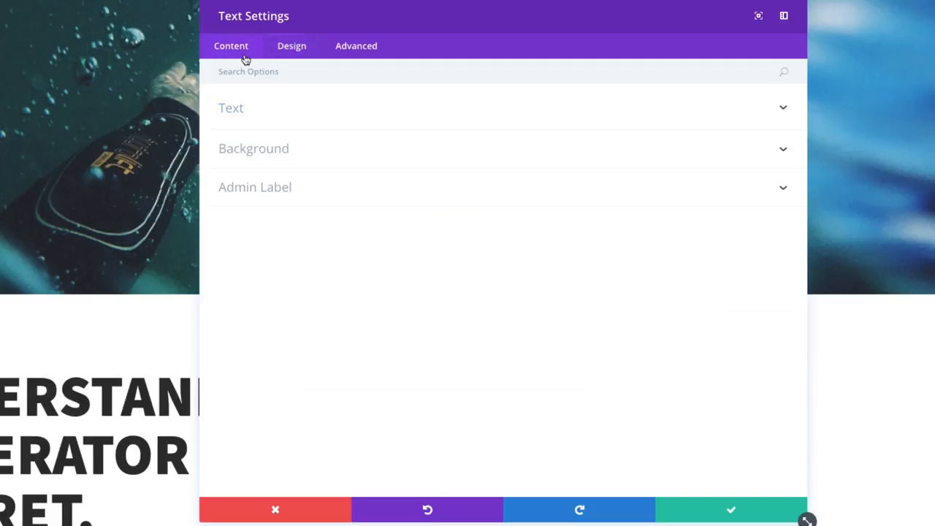
click(292, 47)
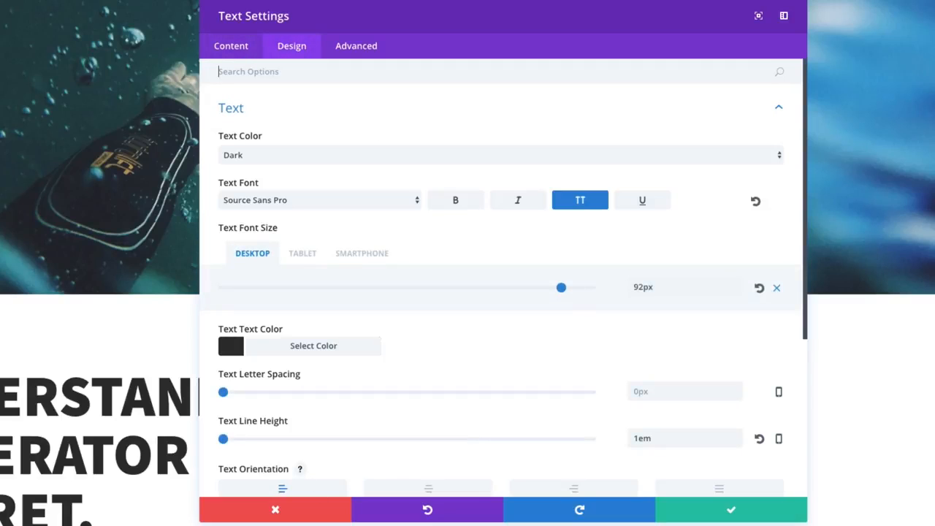
scroll(441, 376, down, 4)
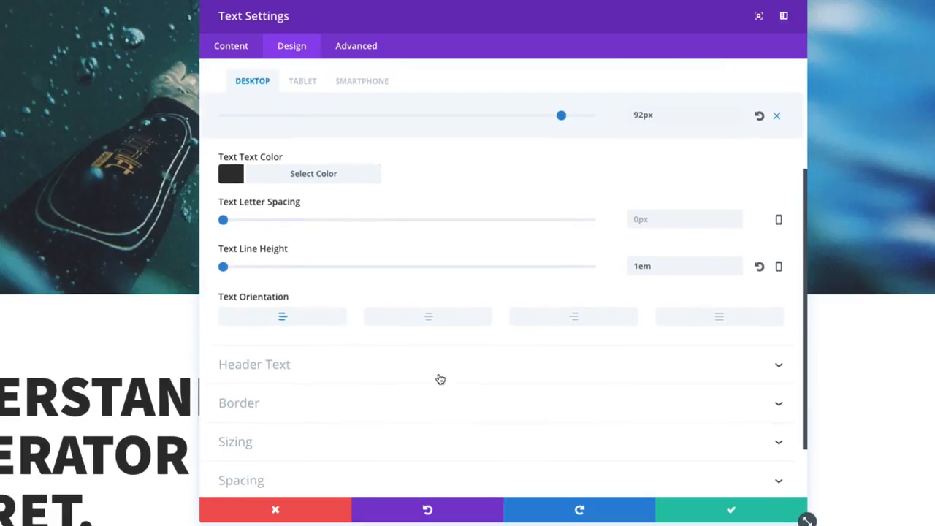
scroll(438, 377, up, 4)
scroll(439, 409, down, 3)
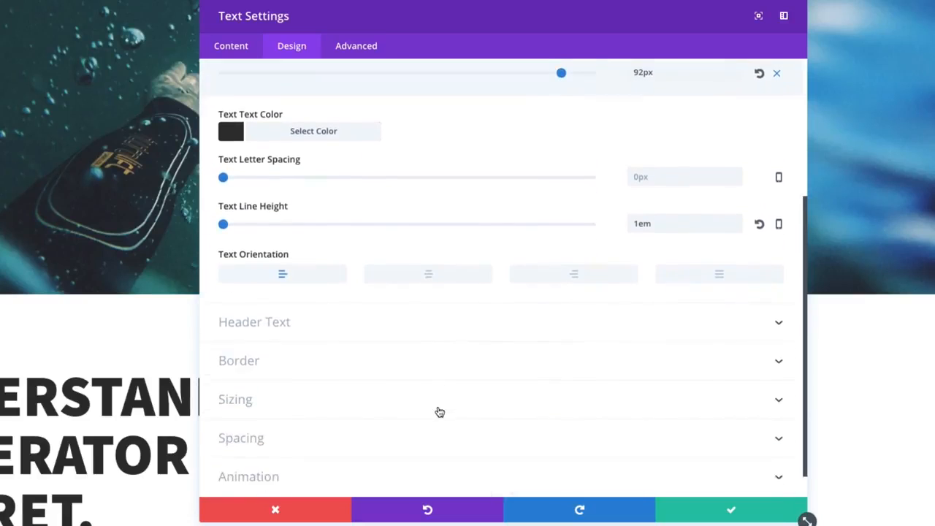
scroll(439, 409, up, 3)
scroll(436, 406, down, 2)
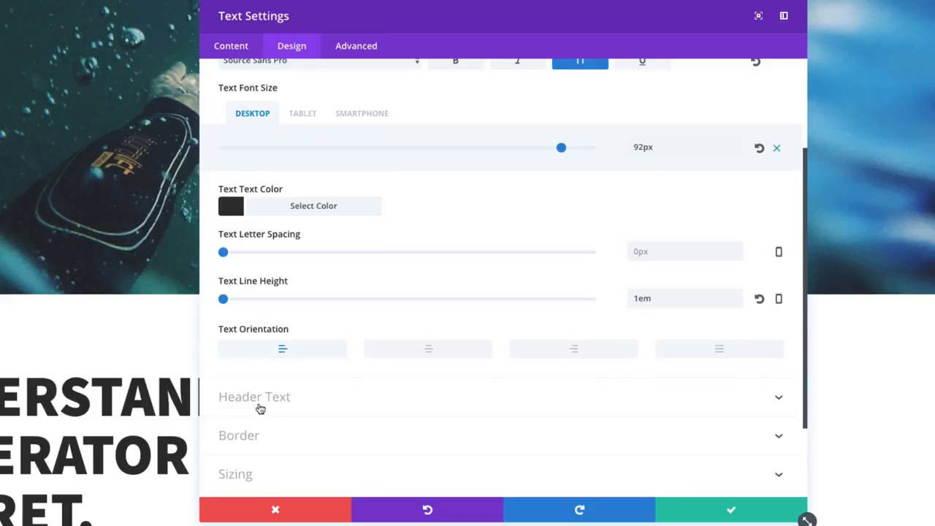
Step: Review the Header Text design options again and reopen the title's text content
click(261, 409)
scroll(368, 292, up, 3)
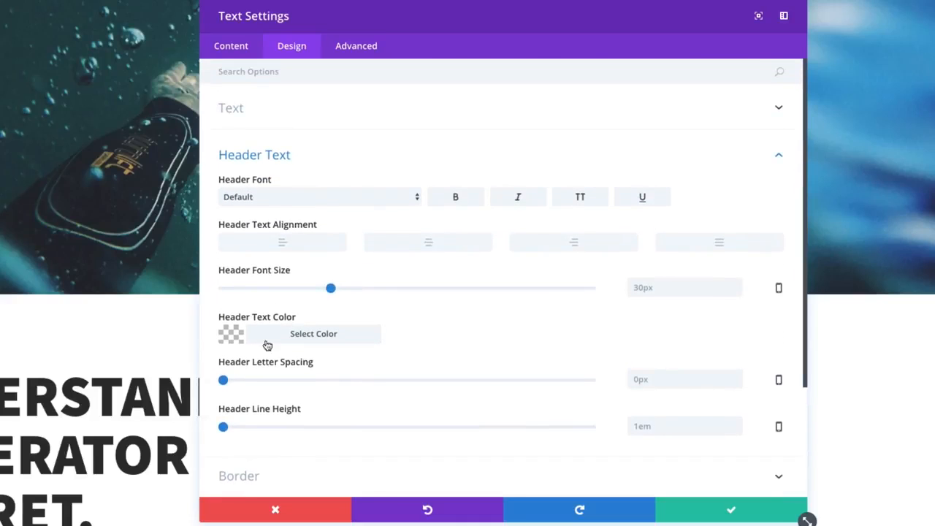
click(278, 161)
click(292, 155)
click(241, 51)
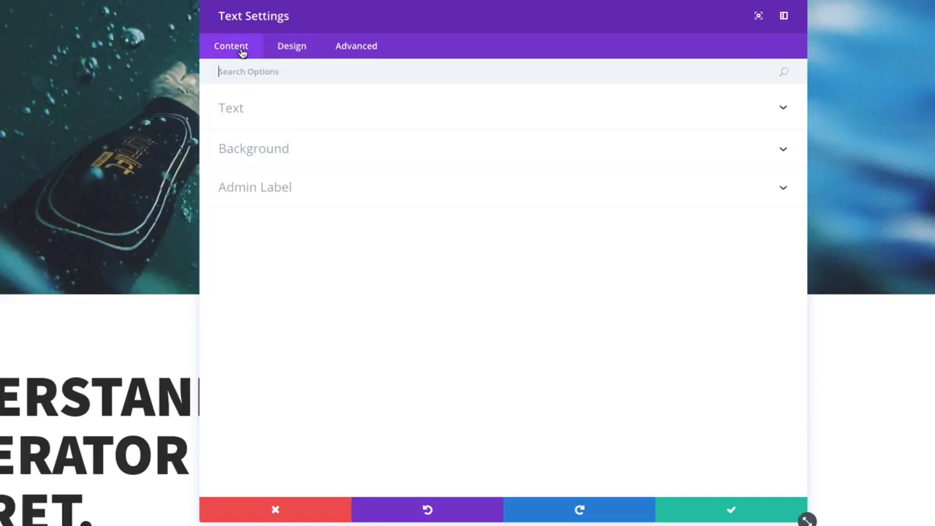
click(291, 119)
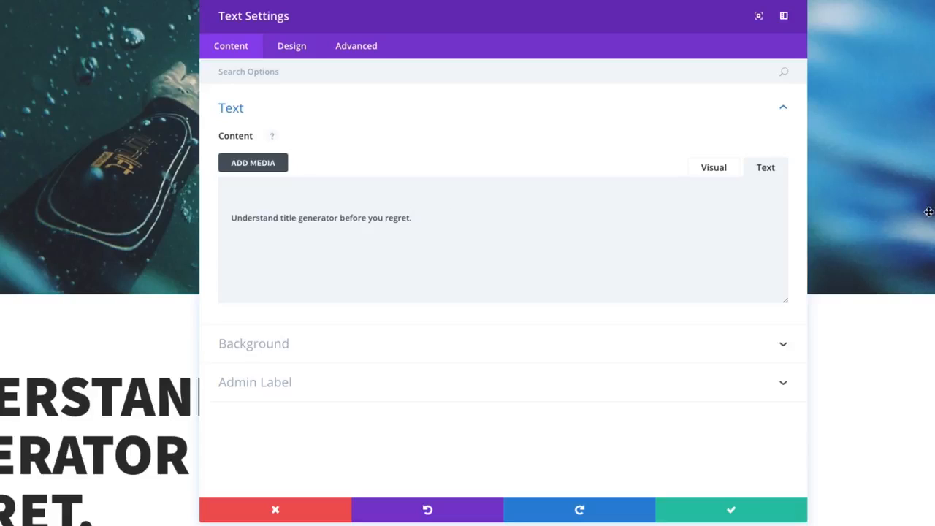
Step: Wrap the title "Understand title generator before you regret." in <h1> and </h1> tags in the text content
drag(430, 221, 210, 224)
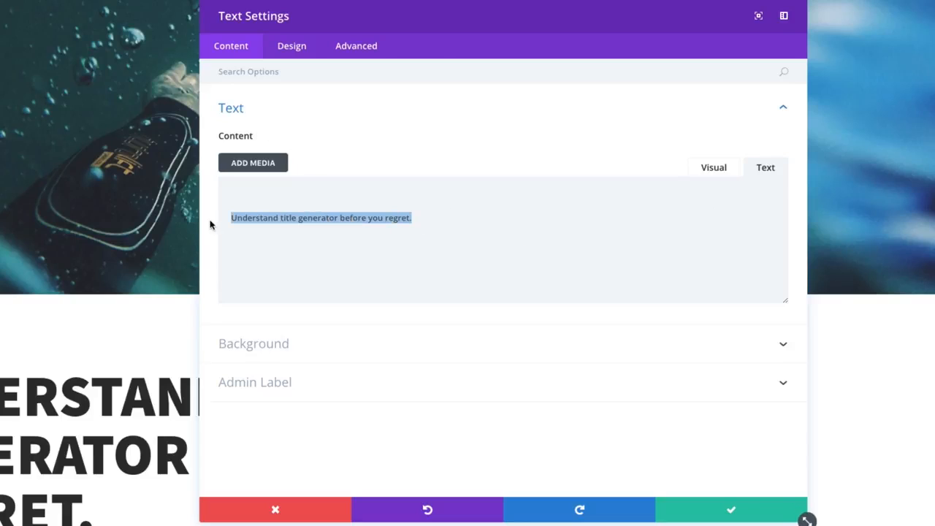
click(228, 217)
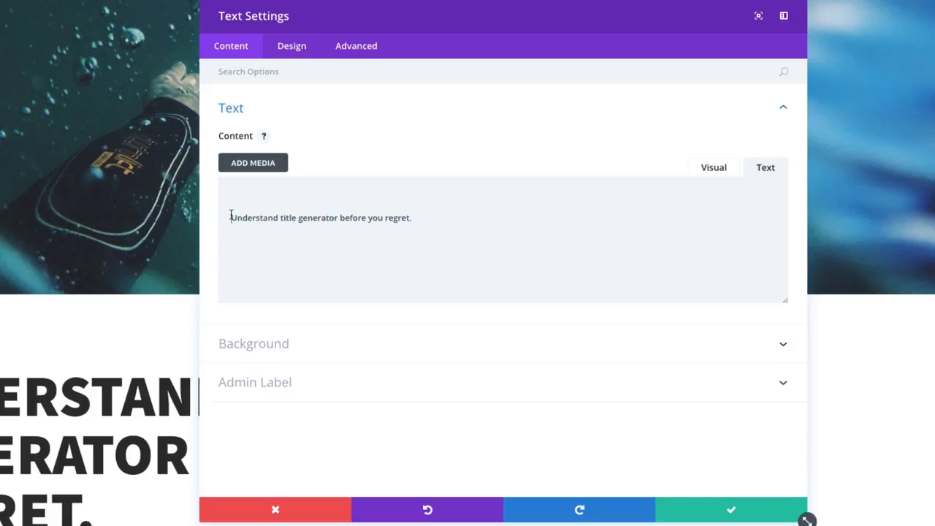
text(<h1>)
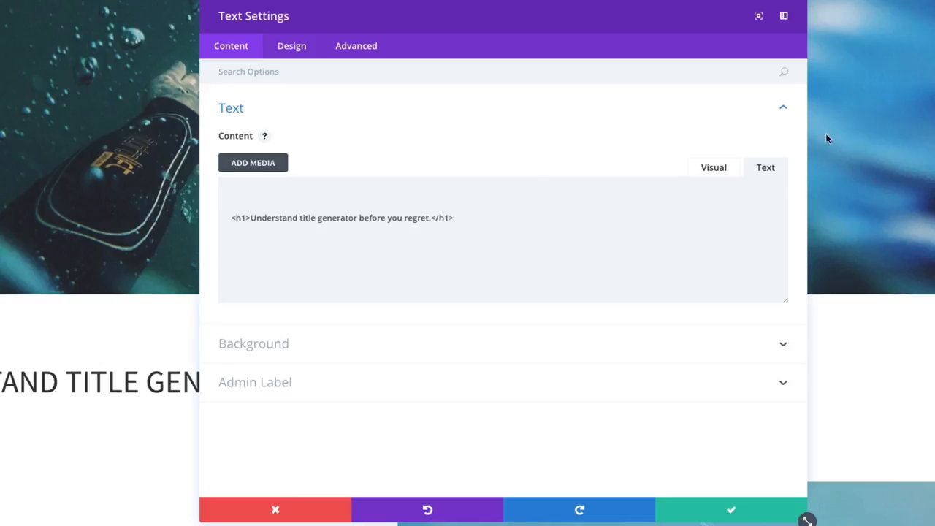
click(252, 115)
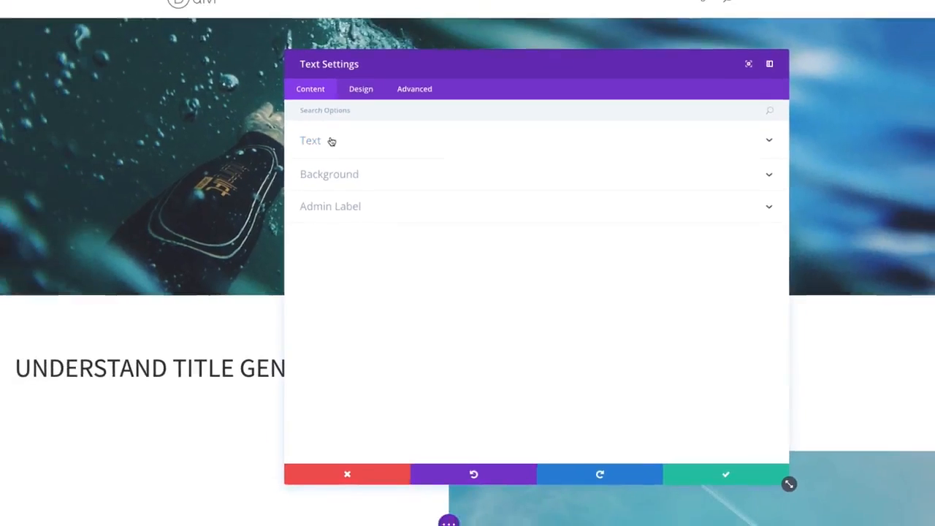
Step: Try the Light text color in the title's Text design options and set it back to Dark
click(361, 89)
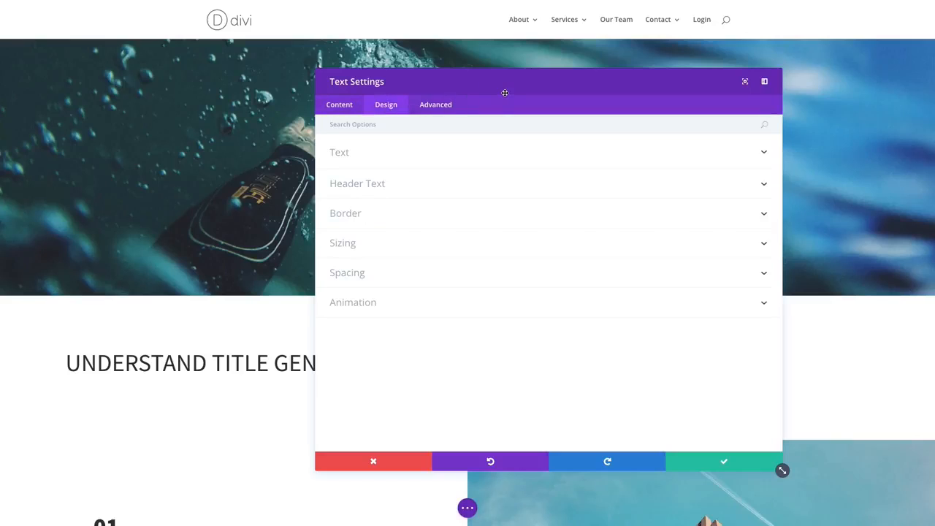
drag(505, 93, 608, 99)
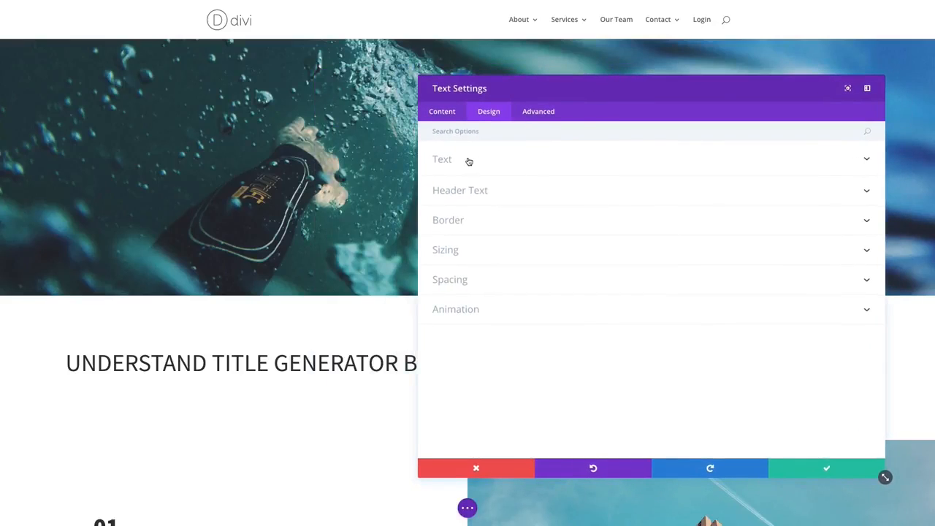
click(449, 161)
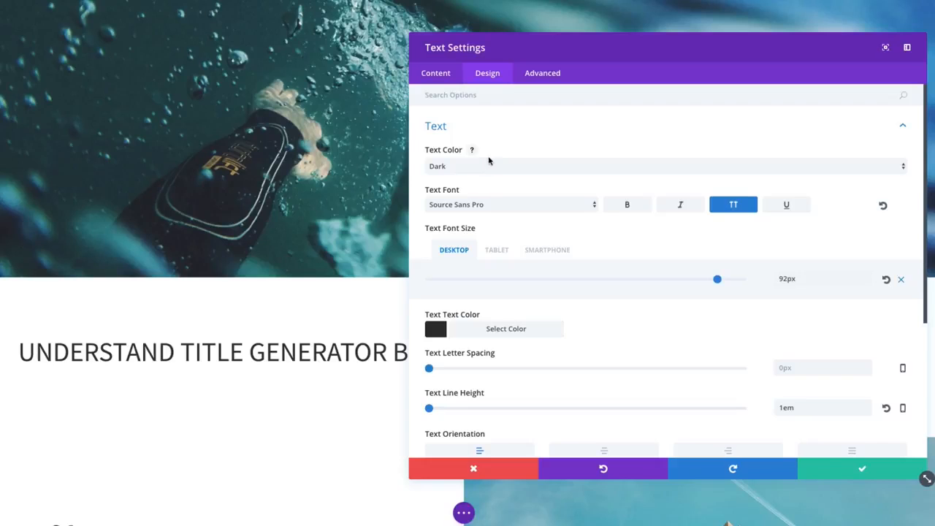
scroll(493, 153, down, 2)
scroll(468, 150, up, 2)
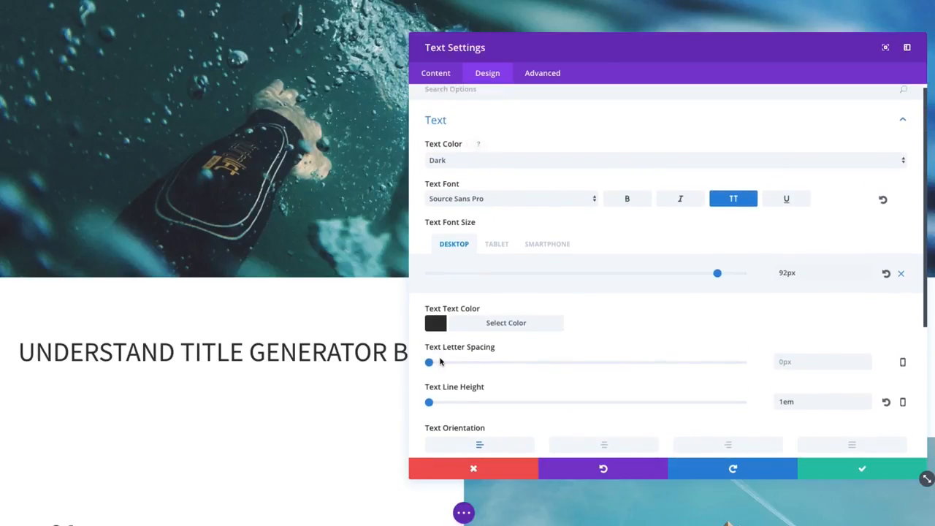
scroll(496, 411, down, 4)
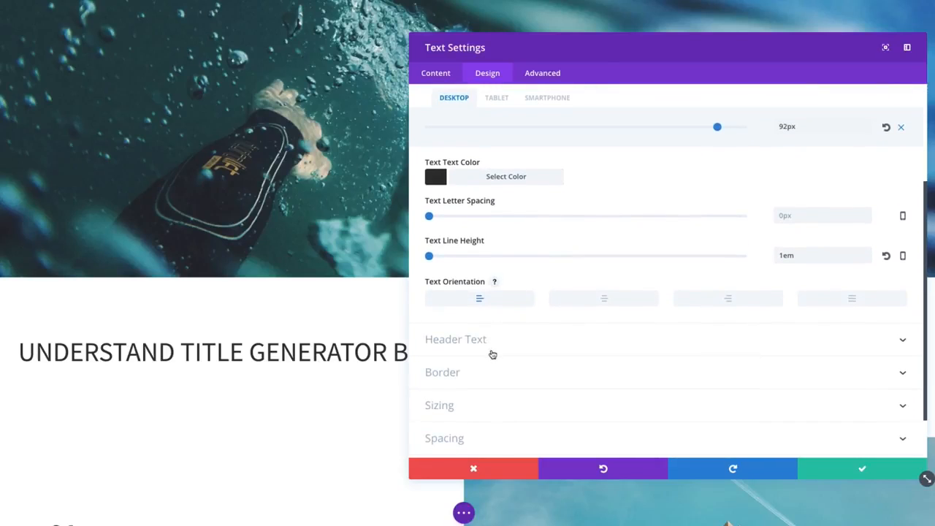
scroll(488, 343, up, 4)
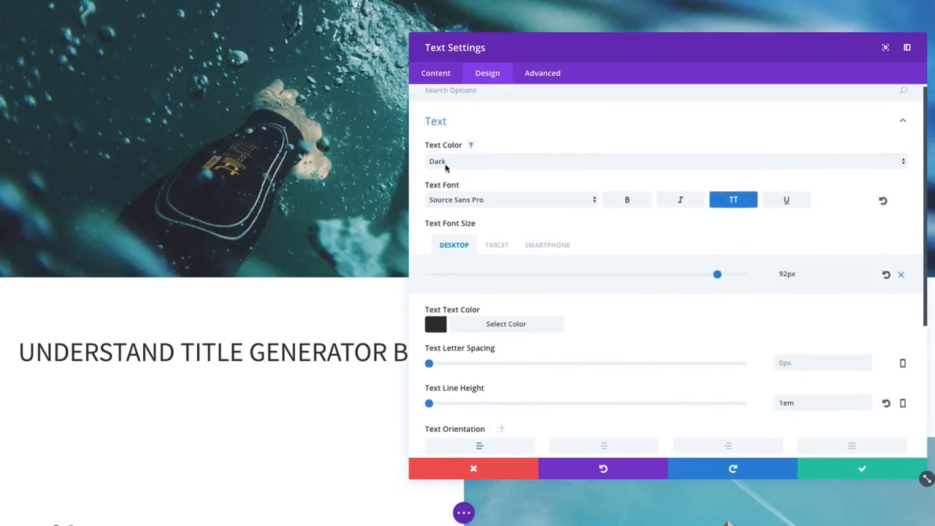
click(446, 167)
click(447, 170)
click(448, 170)
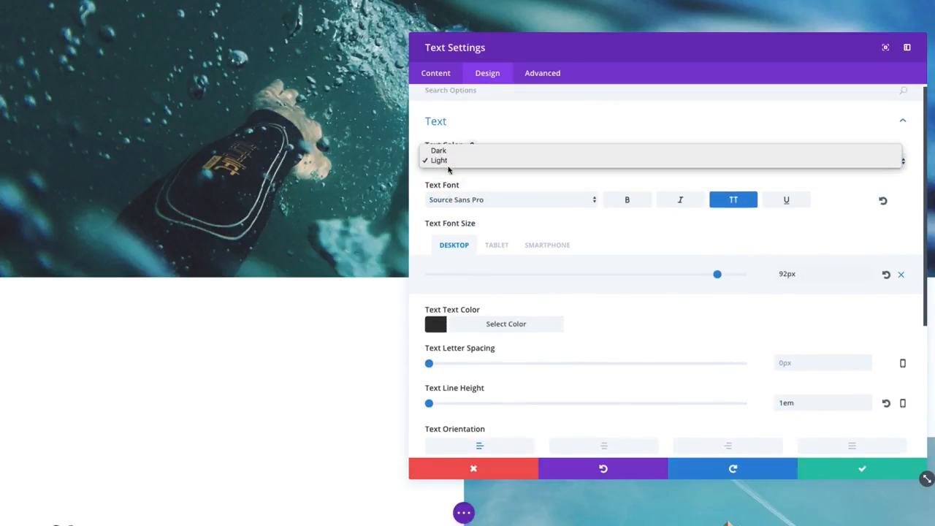
click(457, 151)
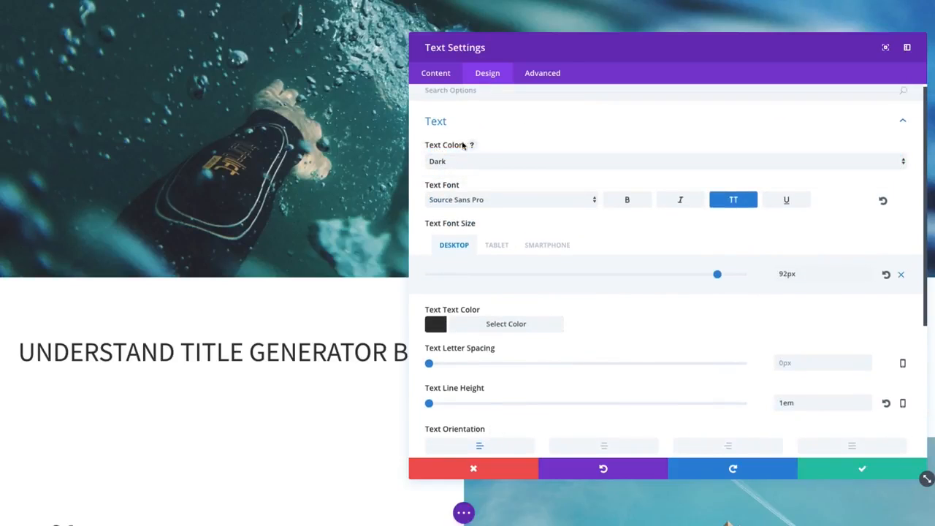
Step: Try red, yellow and green swatches for the module's Text Text Color and set it to white, #ffffff
scroll(472, 274, down, 1)
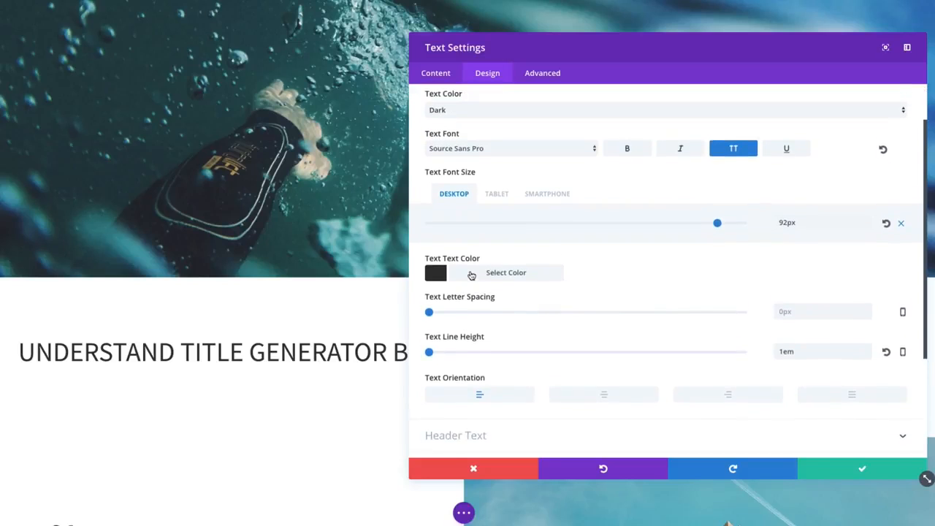
click(472, 274)
click(633, 393)
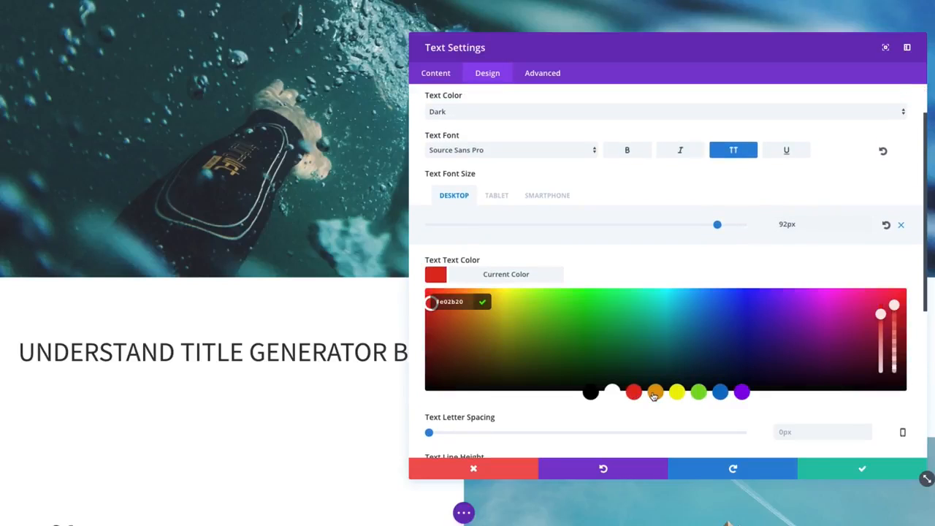
click(678, 395)
click(696, 396)
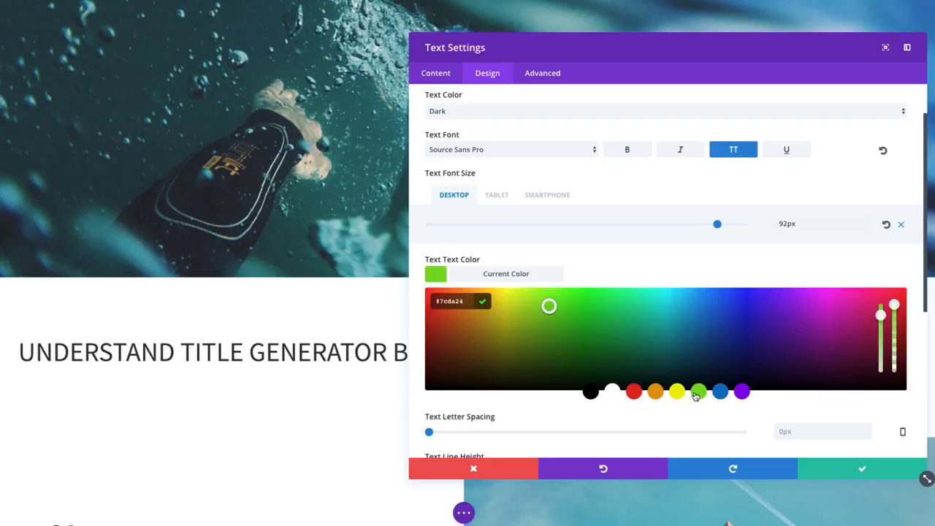
click(635, 393)
click(613, 393)
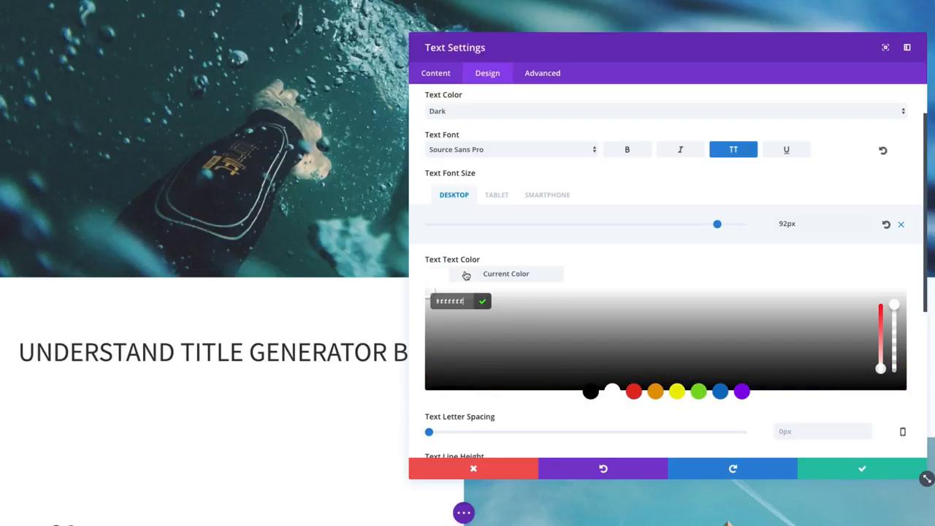
click(464, 274)
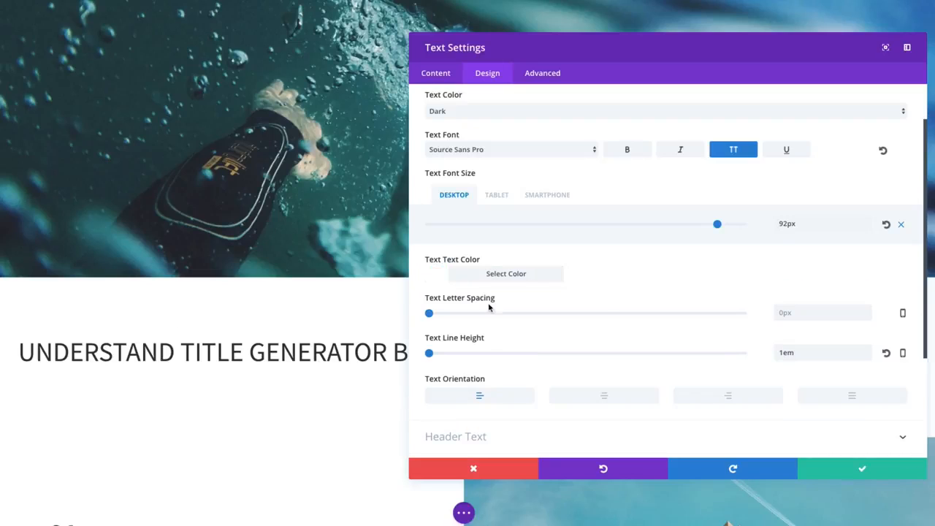
Step: Set the Header Font in the Header Text design options to Source Sans Pro
scroll(544, 278, down, 2)
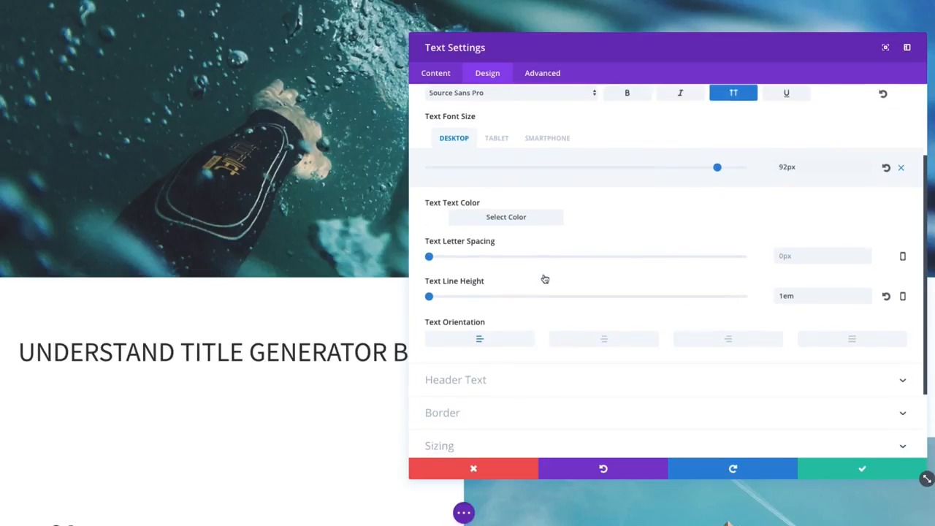
click(504, 340)
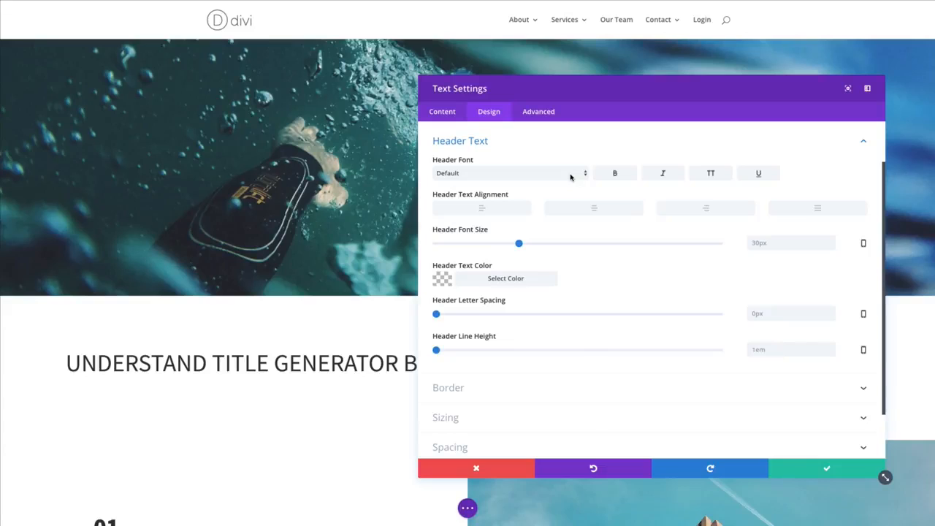
click(572, 177)
scroll(507, 352, down, 5)
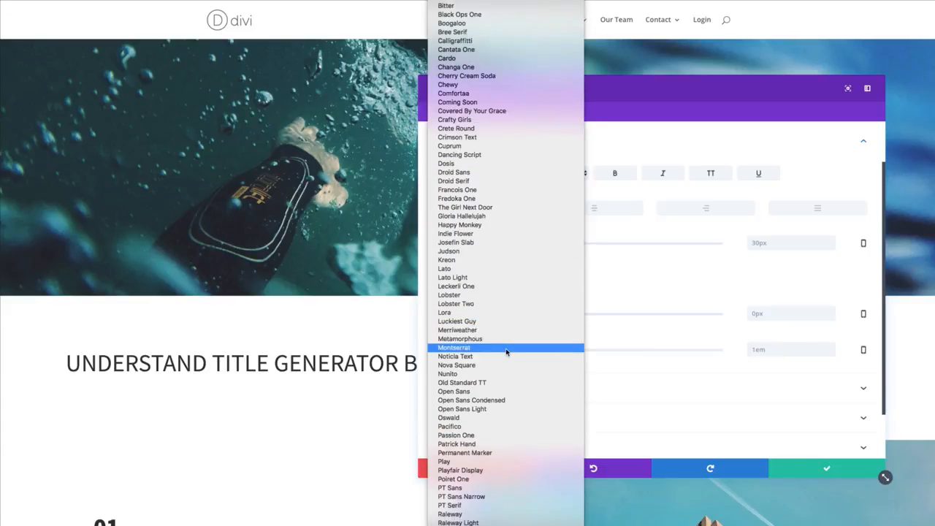
scroll(507, 352, down, 5)
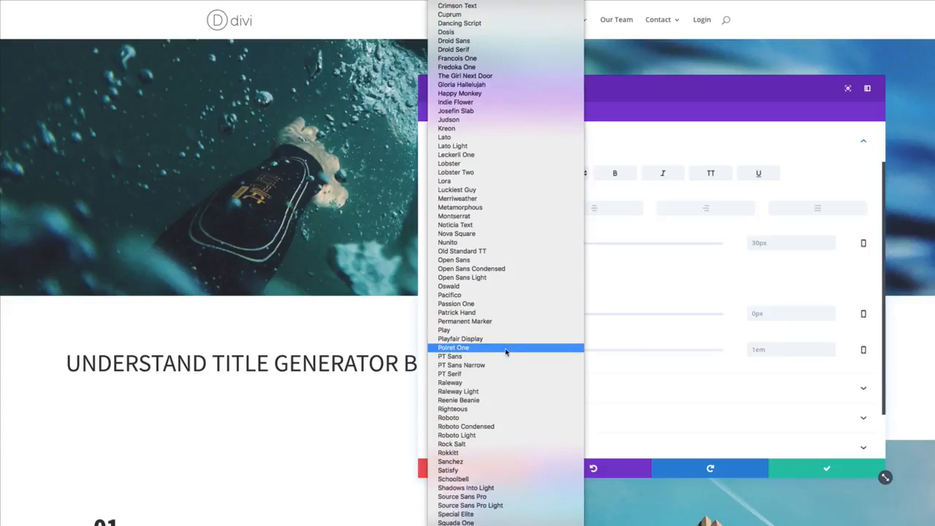
click(486, 497)
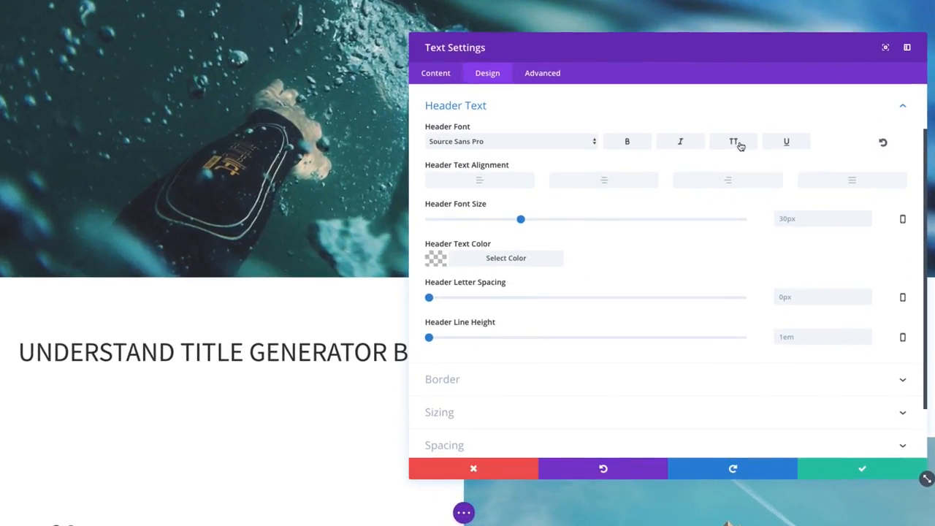
Step: Style the header text as bold uppercase with a font size of 92px
click(735, 145)
drag(524, 223, 717, 228)
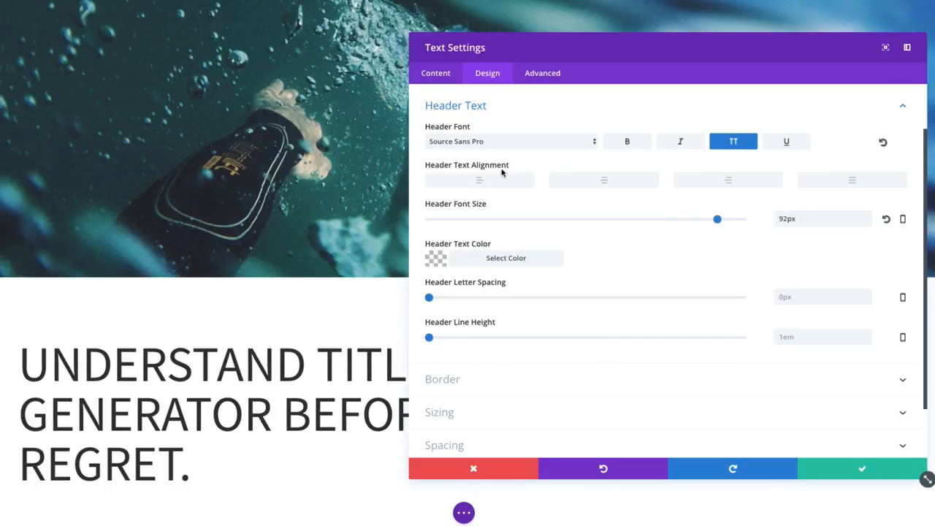
click(627, 144)
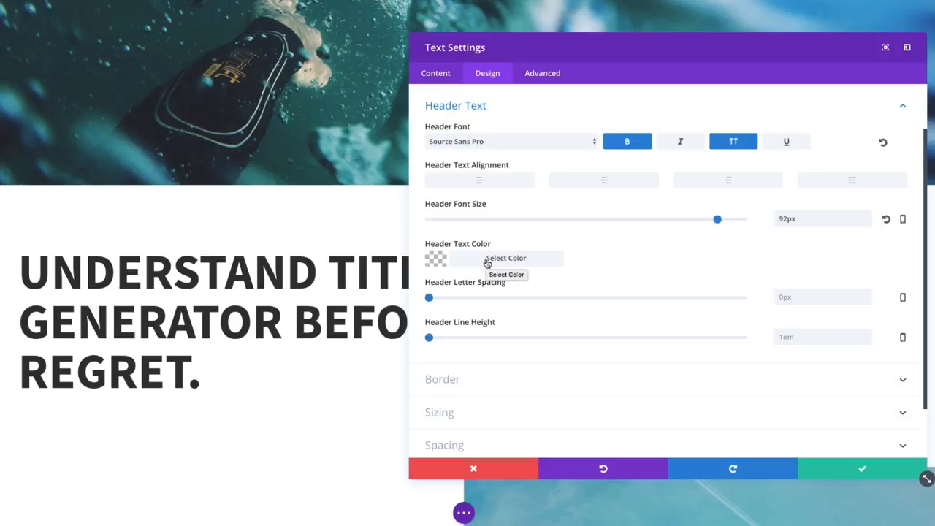
drag(430, 299, 426, 300)
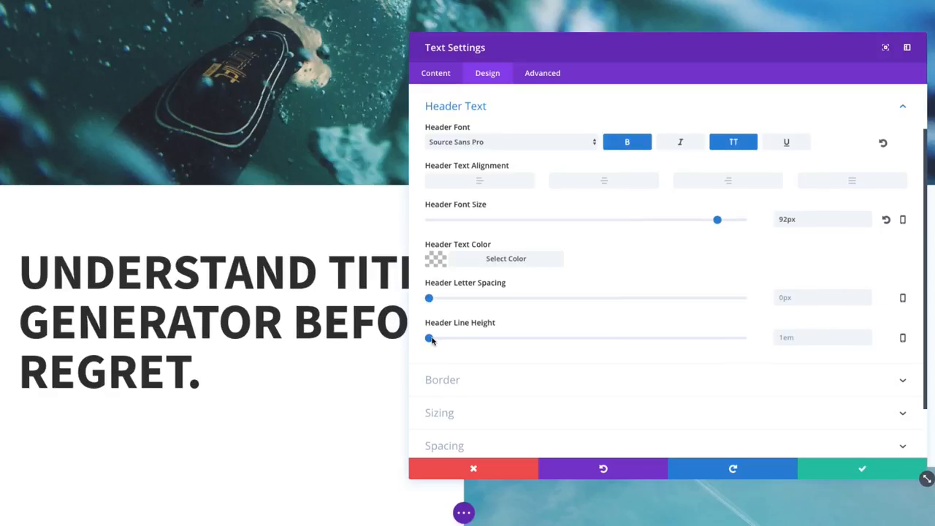
Step: Review the module's Text design options again, from text color and font down to line height and orientation
scroll(489, 344, down, 1)
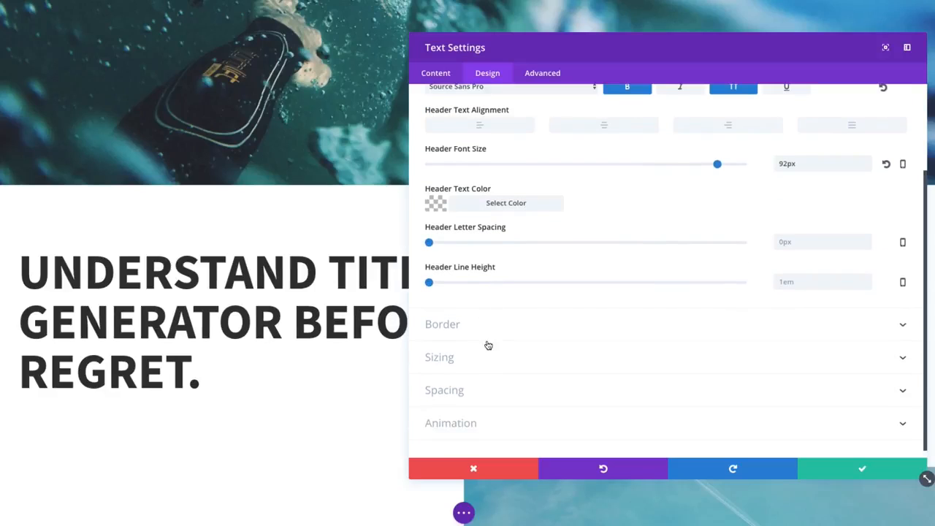
scroll(488, 345, up, 2)
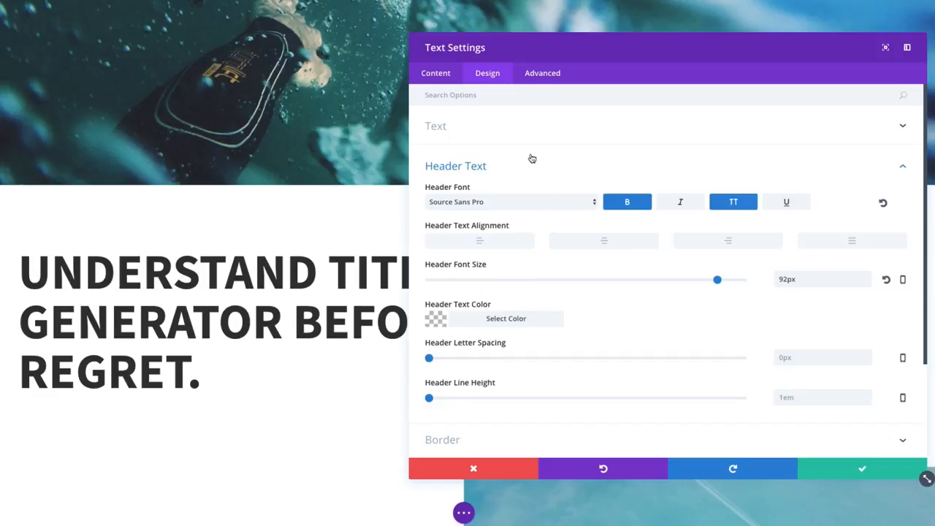
click(482, 130)
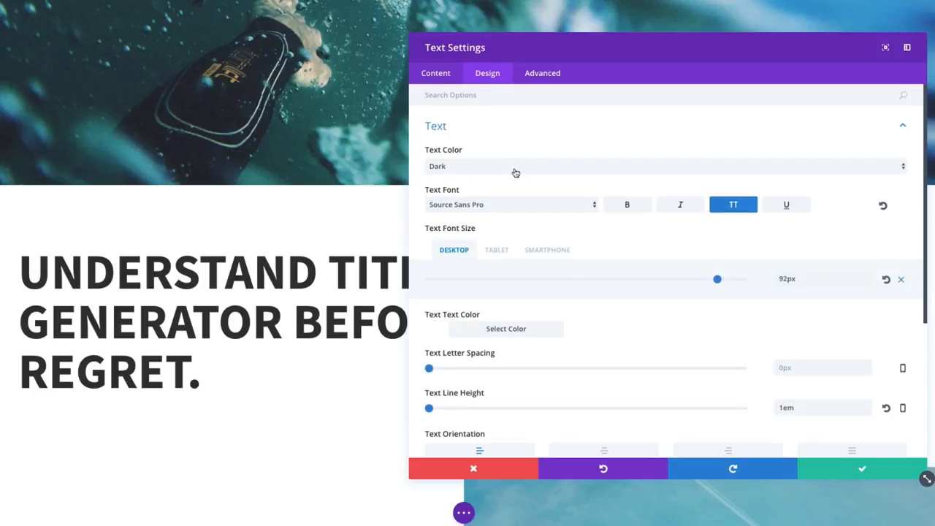
scroll(615, 333, down, 3)
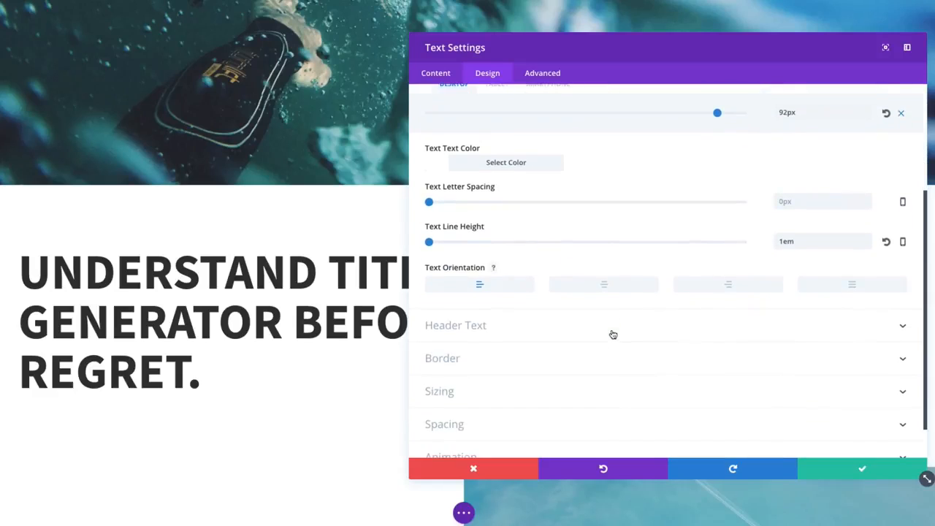
scroll(613, 334, up, 2)
scroll(635, 340, up, 1)
scroll(636, 340, down, 2)
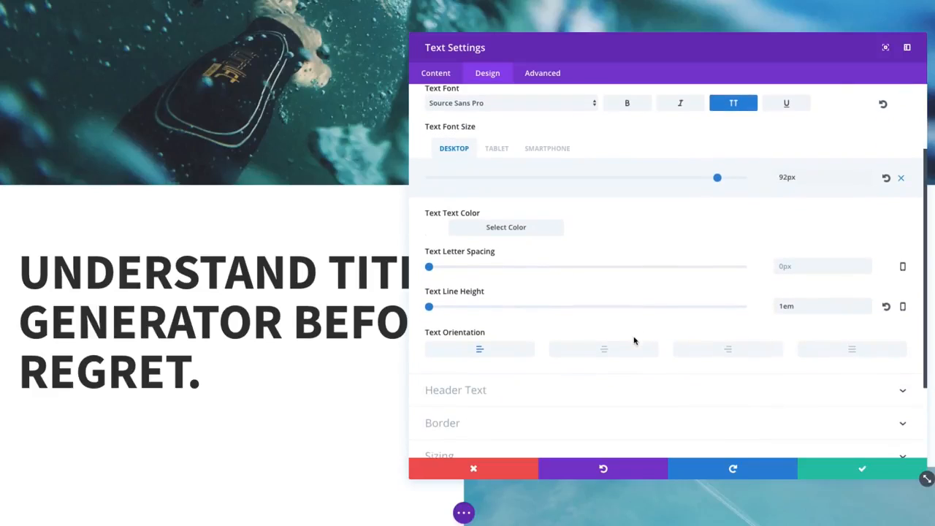
scroll(635, 341, up, 1)
scroll(635, 339, up, 1)
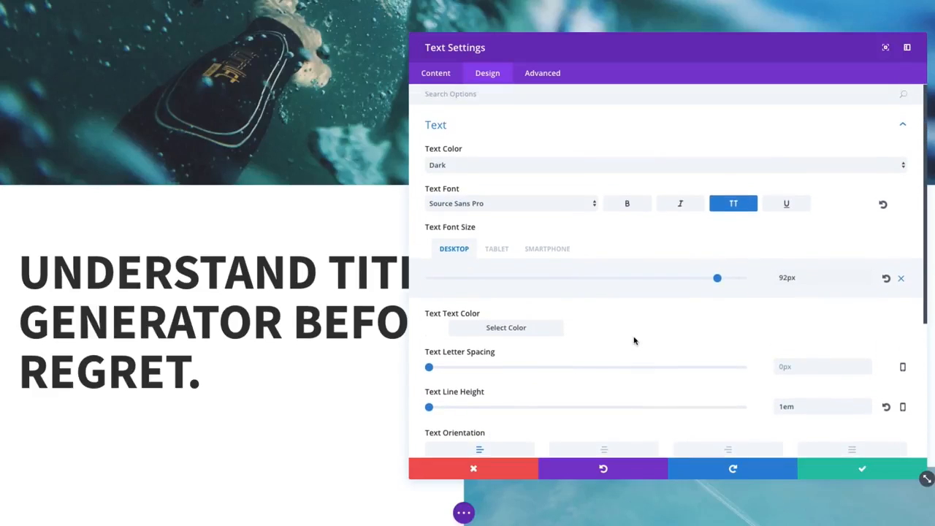
scroll(628, 350, down, 2)
scroll(555, 285, up, 2)
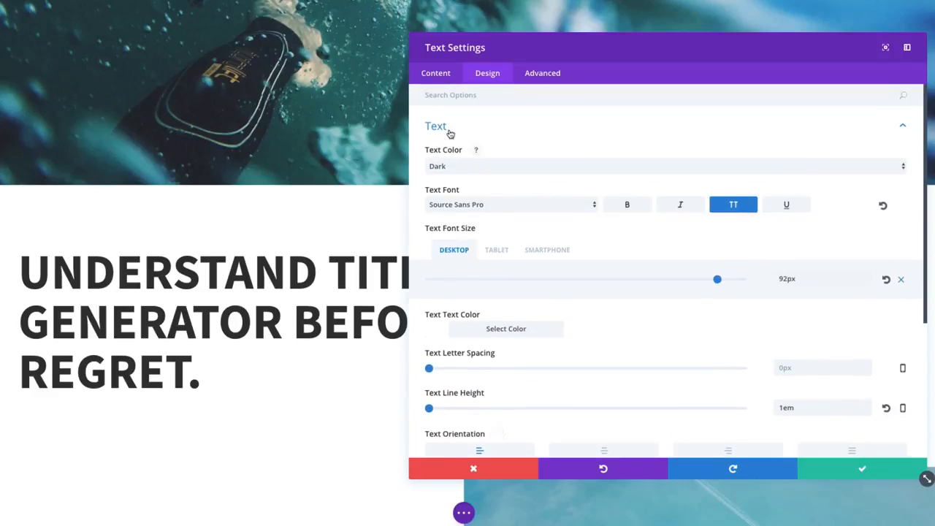
Step: Try centered Header Text Alignment on the H1 title and change it to left alignment
click(448, 130)
click(486, 162)
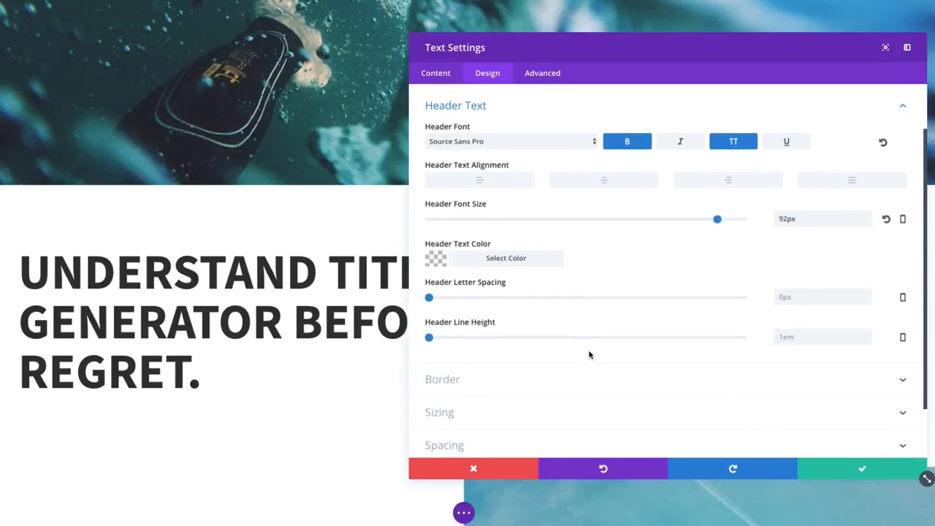
click(619, 185)
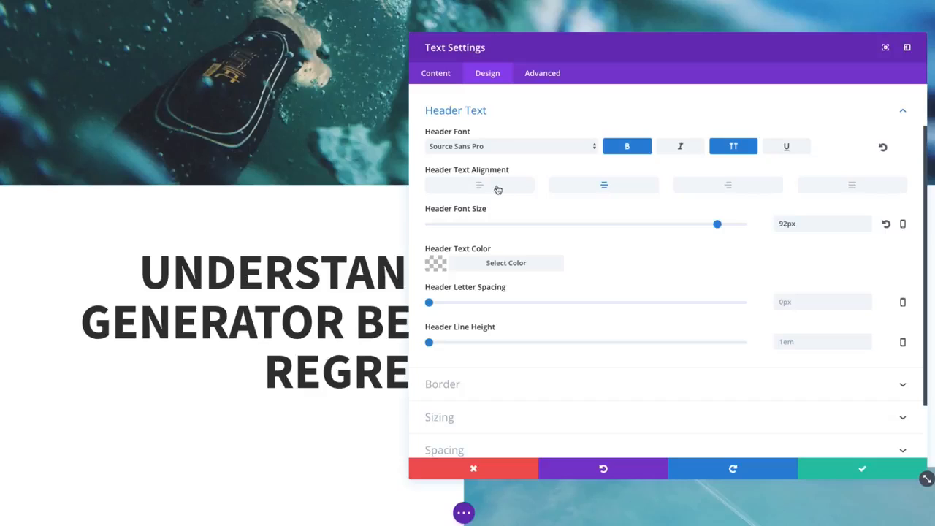
click(498, 188)
scroll(633, 253, down, 1)
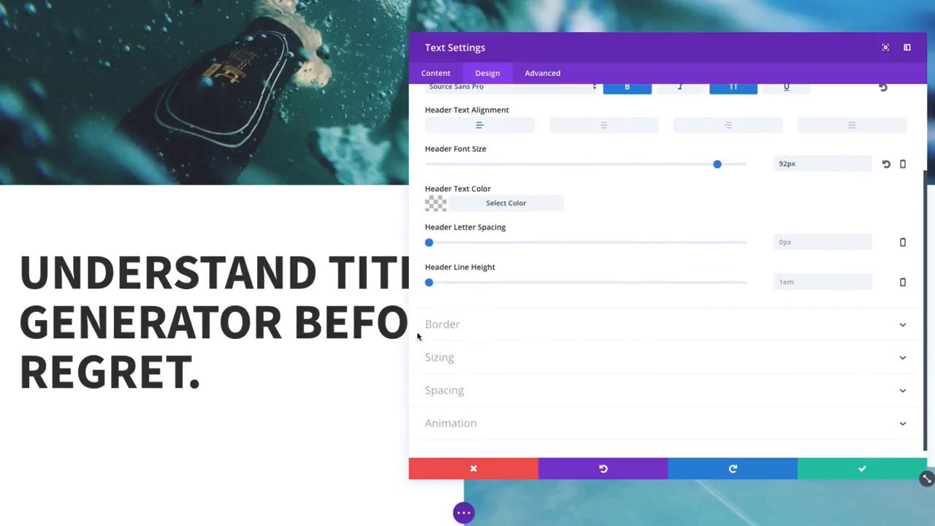
Step: Try an 8px solid border around the title text and turn the border off again
click(442, 325)
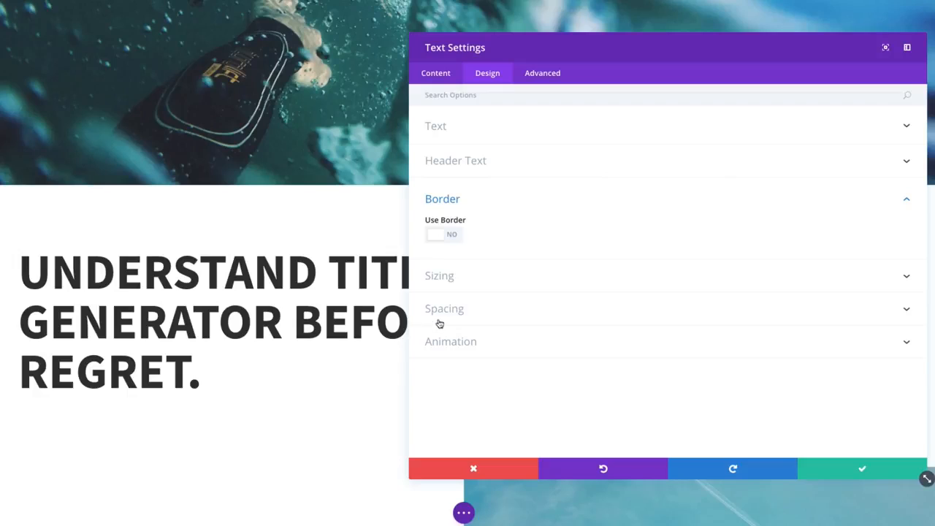
click(452, 235)
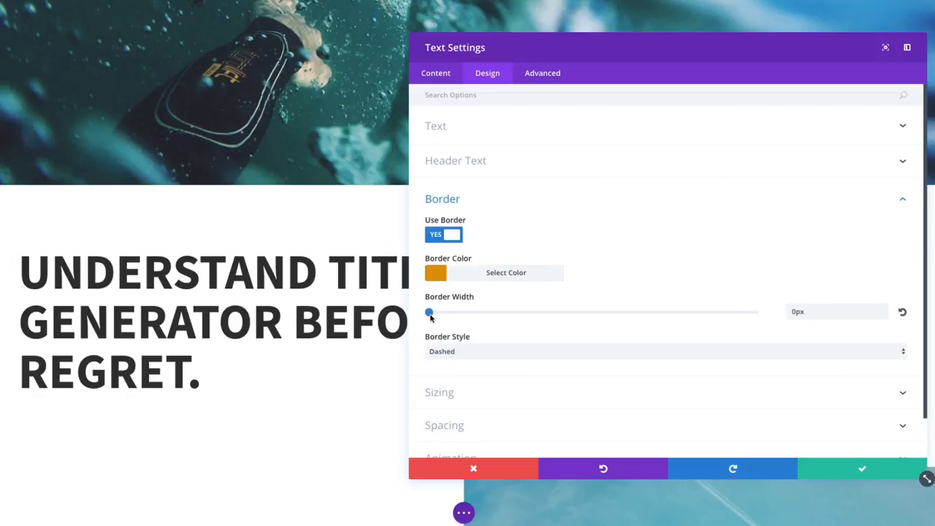
drag(430, 313, 455, 314)
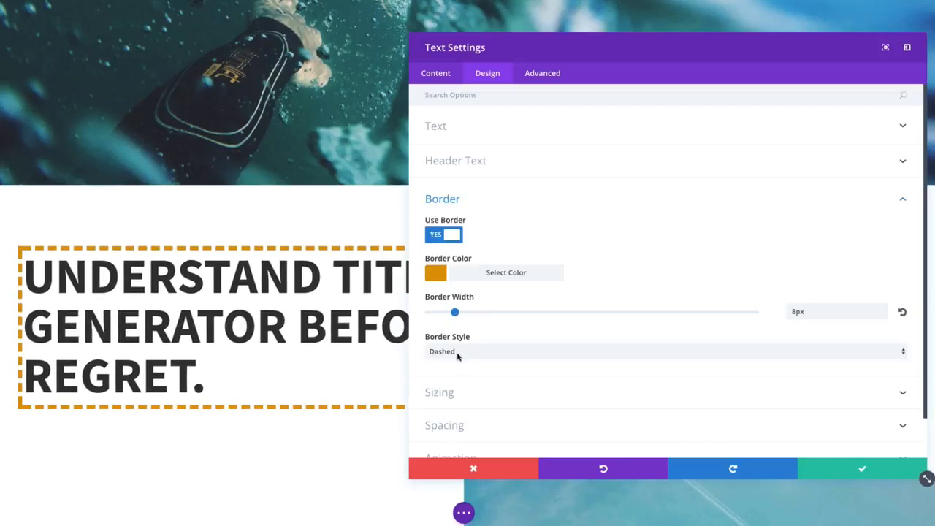
click(458, 356)
click(457, 330)
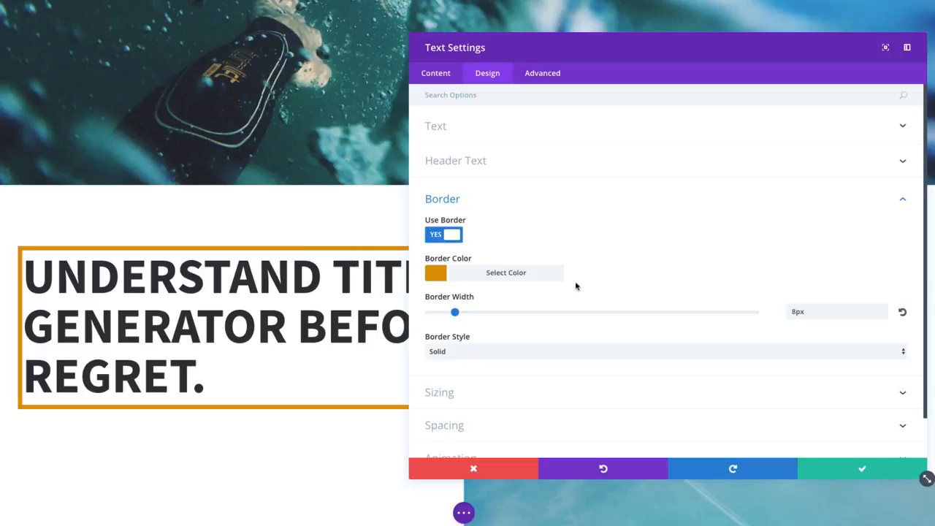
click(457, 235)
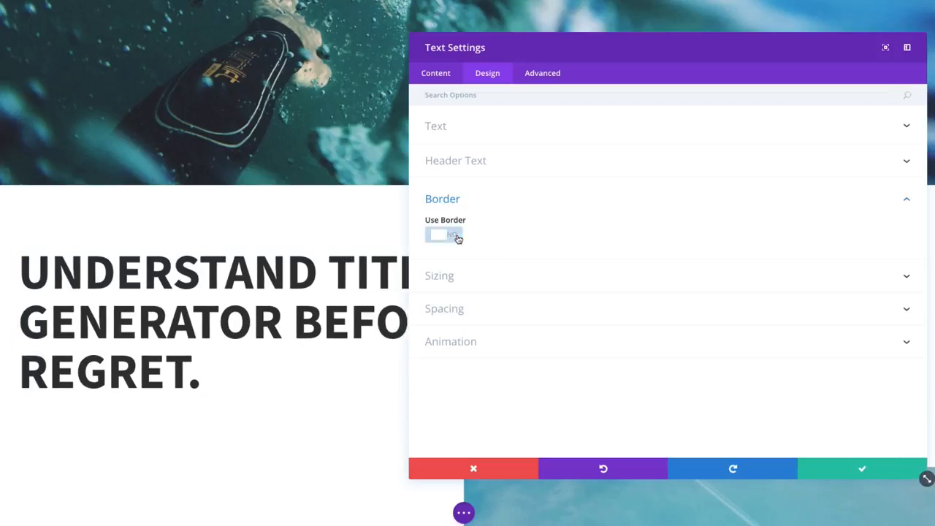
Step: Review the title module's Sizing, Spacing and Animation design options
click(487, 278)
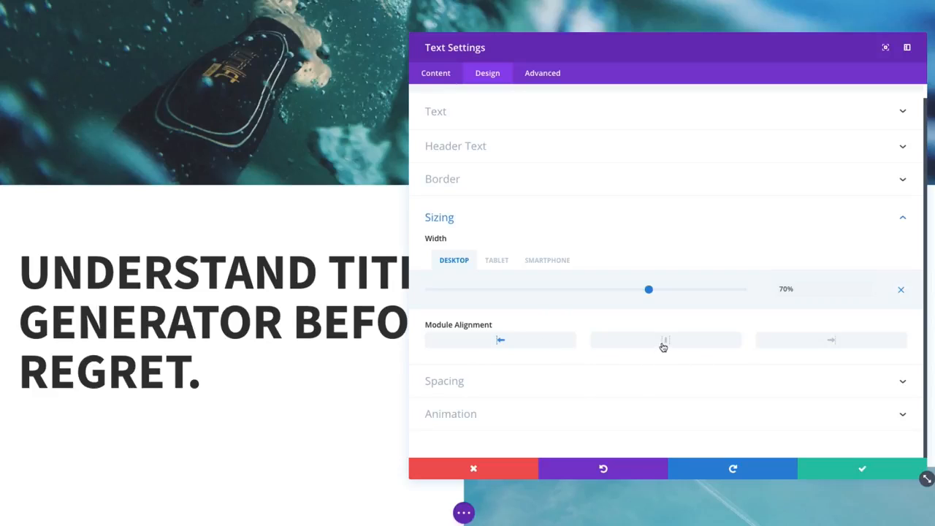
click(578, 389)
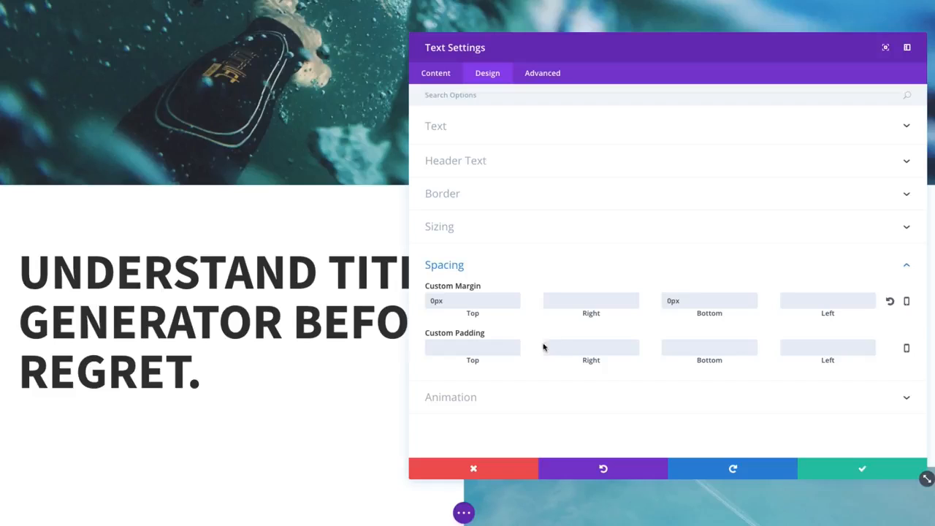
click(542, 405)
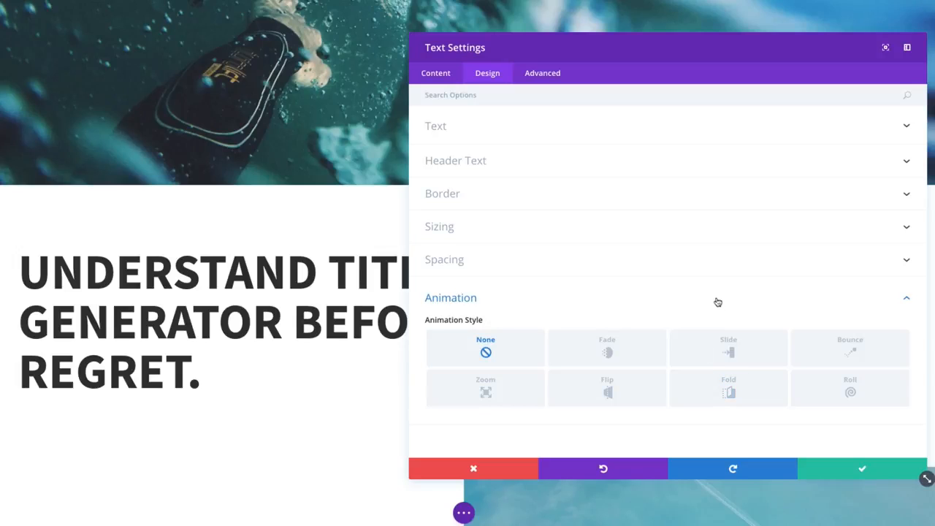
Step: Examine the title module's advanced CSS ID & Classes and Custom CSS options, including the Main Element code
click(544, 76)
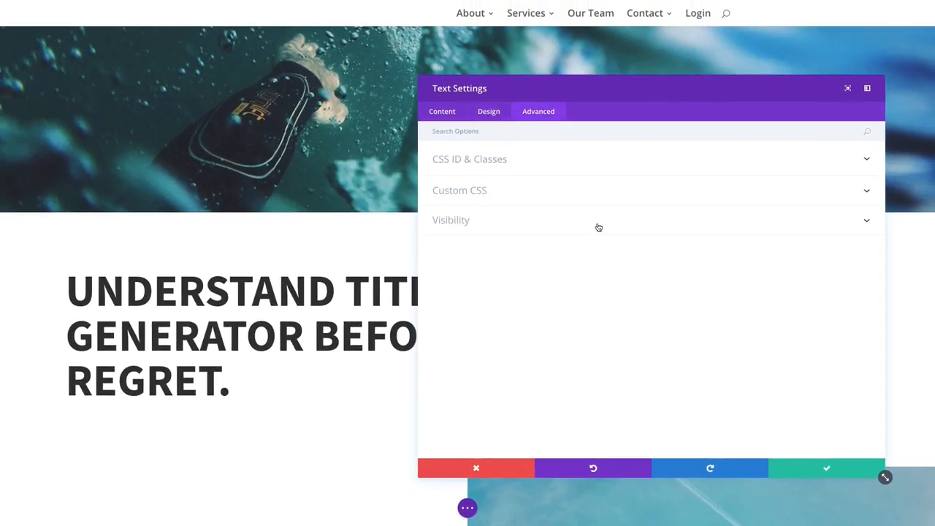
click(517, 163)
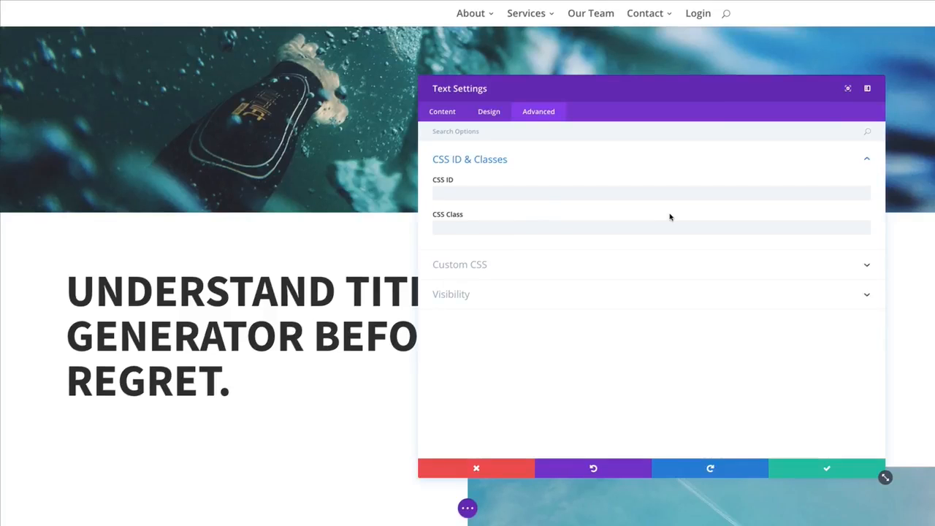
click(520, 269)
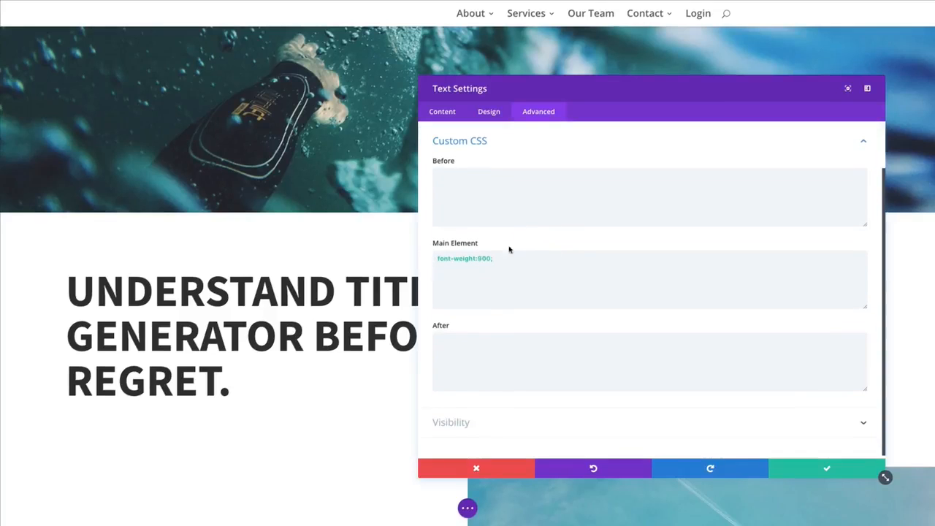
scroll(578, 263, up, 1)
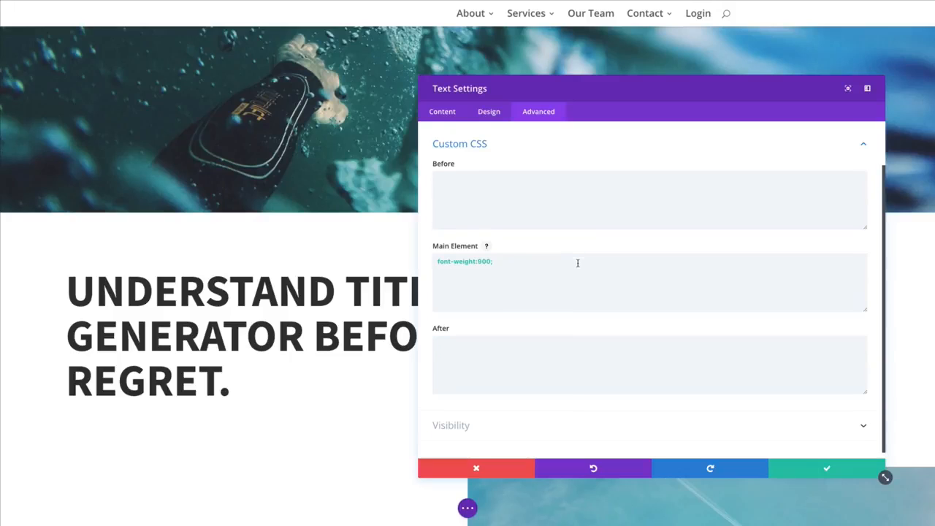
scroll(578, 263, down, 1)
click(515, 266)
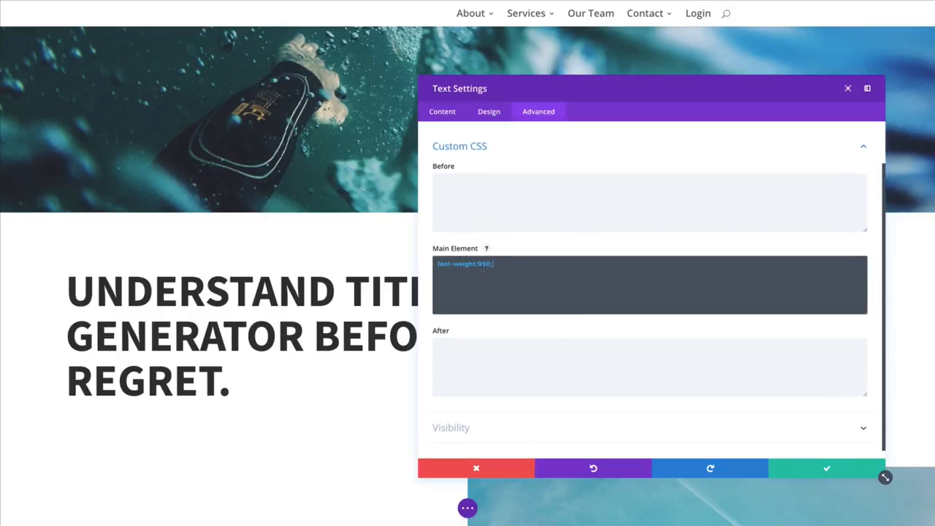
drag(496, 265, 423, 263)
click(578, 250)
click(604, 277)
scroll(536, 301, up, 1)
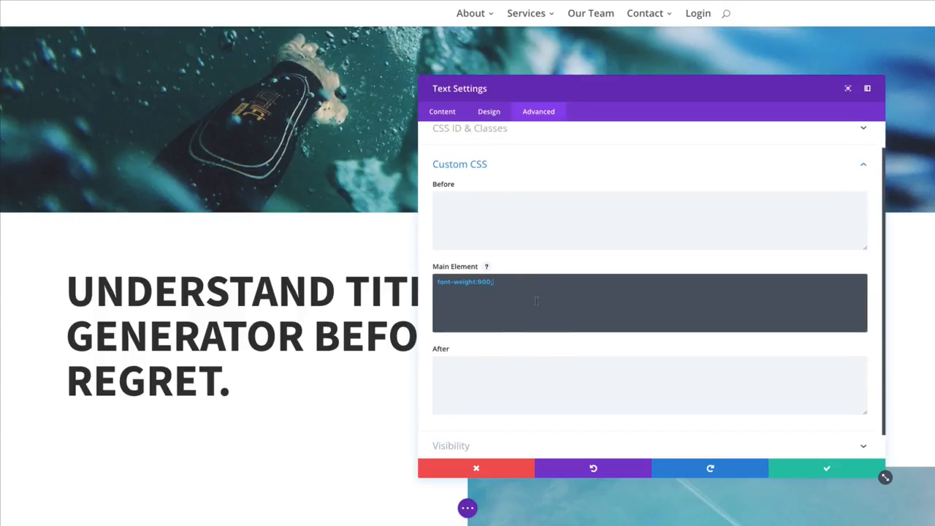
scroll(536, 301, down, 1)
scroll(537, 301, up, 1)
scroll(538, 303, down, 1)
Step: Check the device Visibility options and save the title module's settings
click(534, 433)
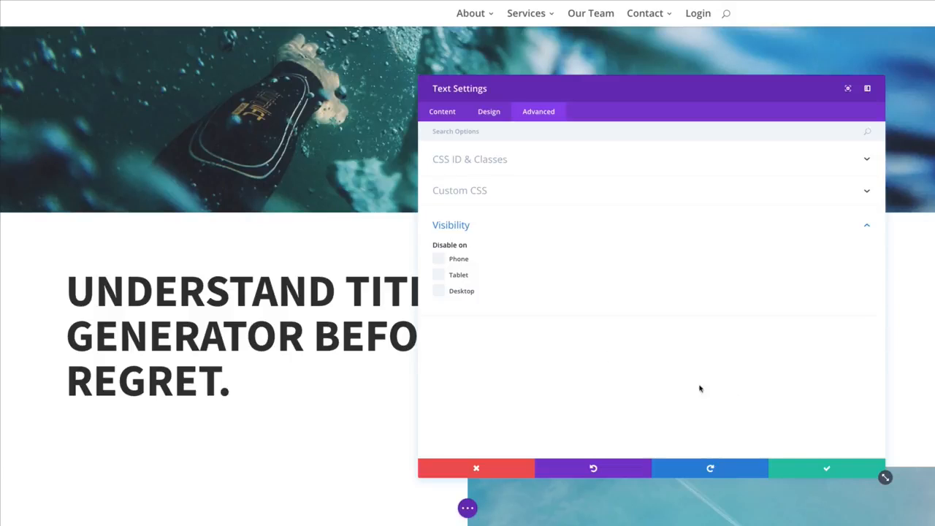
click(826, 472)
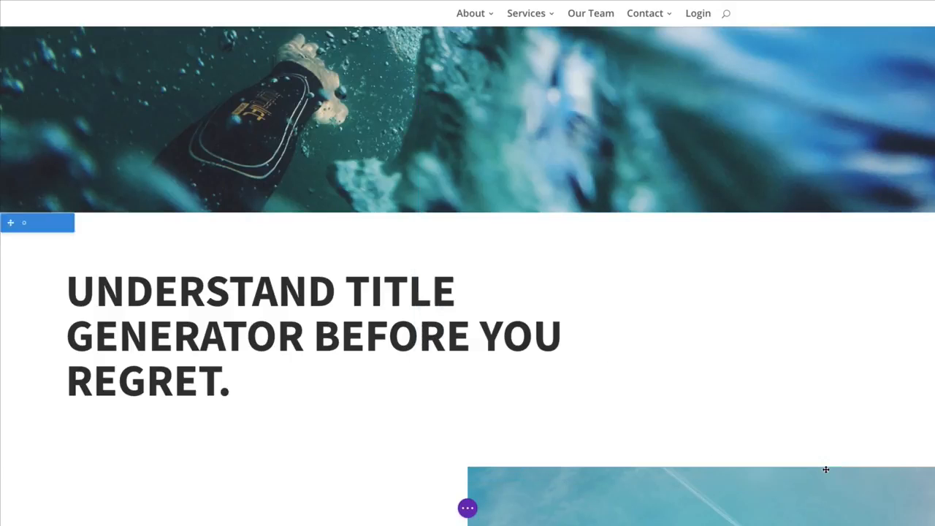
Step: Open the settings of the "—01" text module and examine the h5 heading and paragraph in its HTML content
scroll(451, 347, down, 2)
scroll(451, 348, down, 3)
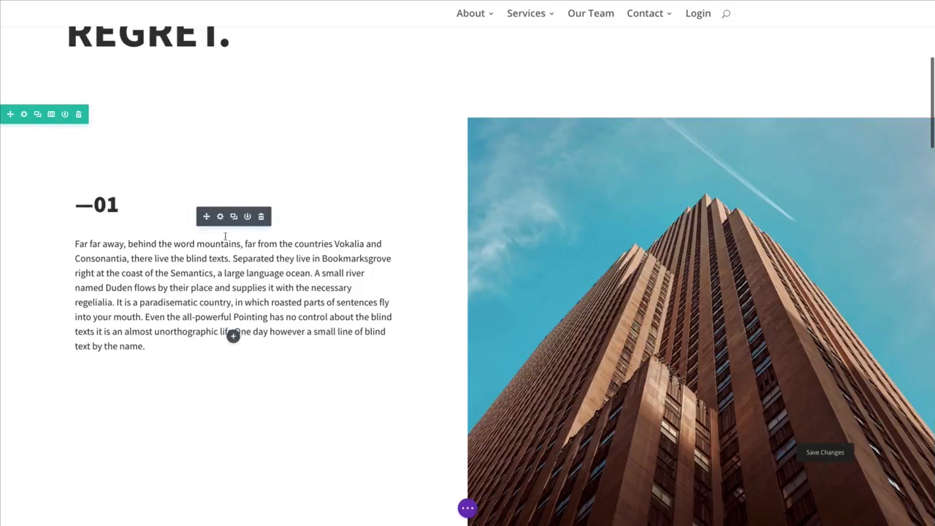
click(220, 216)
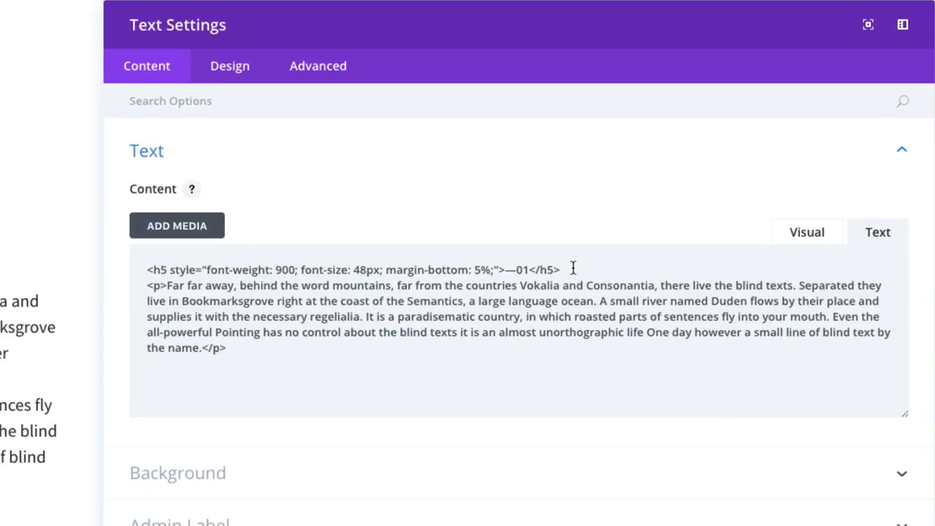
drag(680, 226, 645, 226)
drag(506, 270, 146, 270)
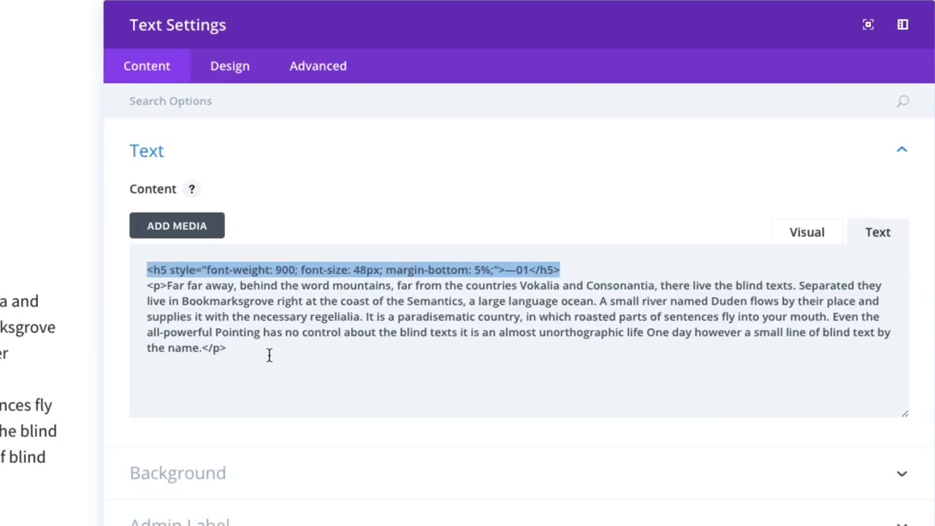
drag(269, 356, 133, 290)
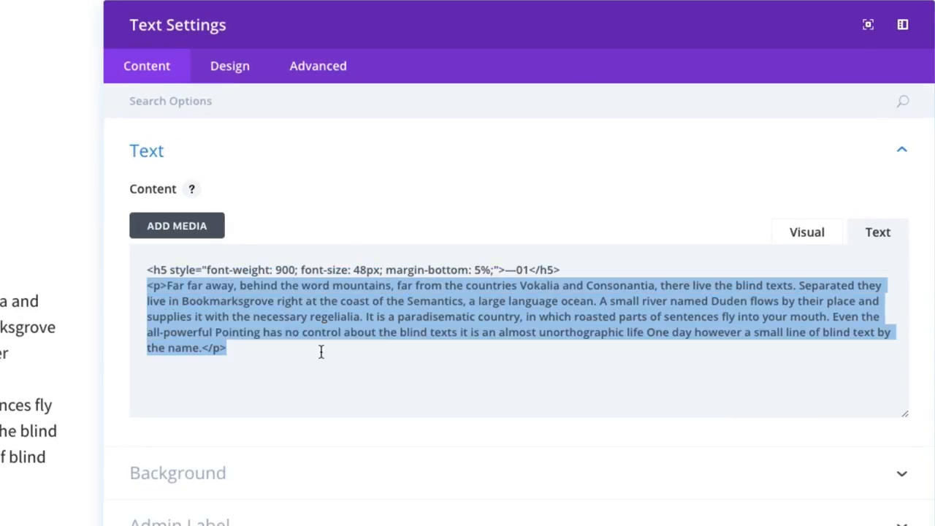
click(386, 377)
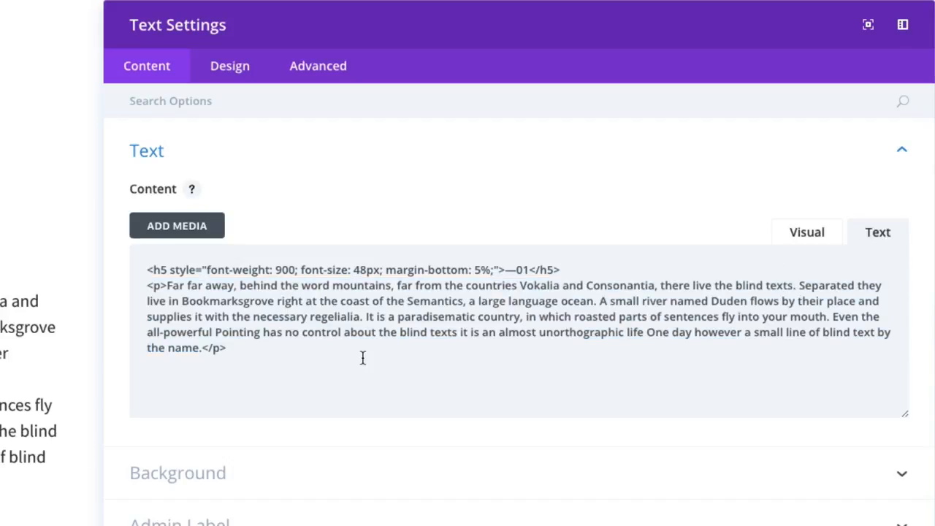
Step: Inspect the inline font-size style in the "—01" heading's h5 tag and compare it with the paragraph code
drag(565, 271, 115, 271)
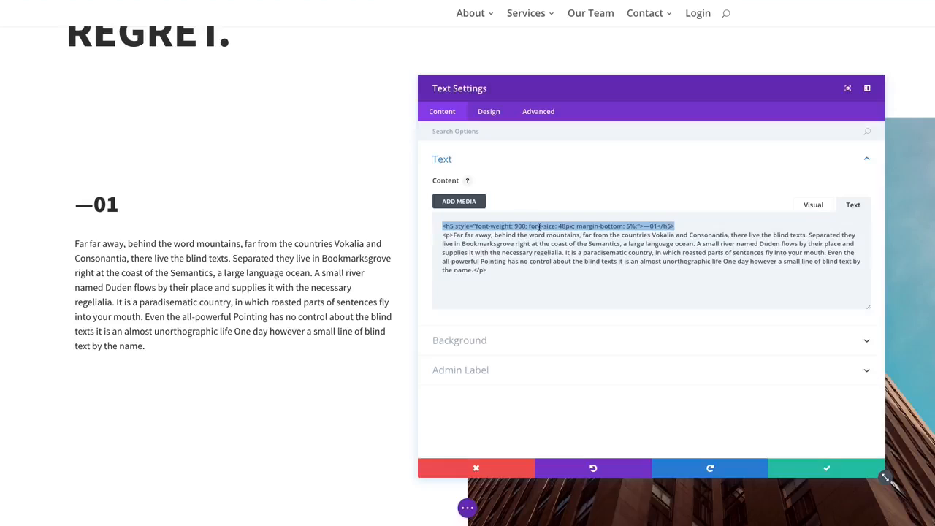
click(320, 270)
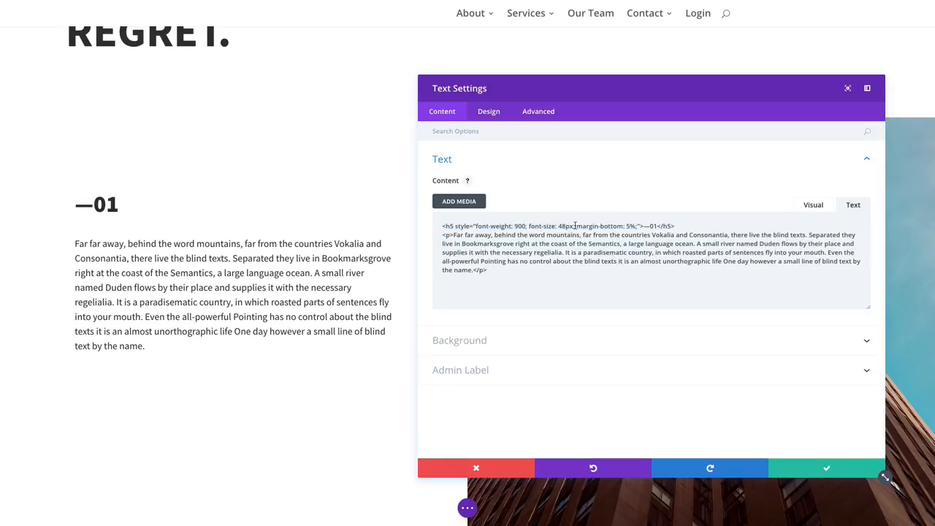
drag(575, 226, 528, 226)
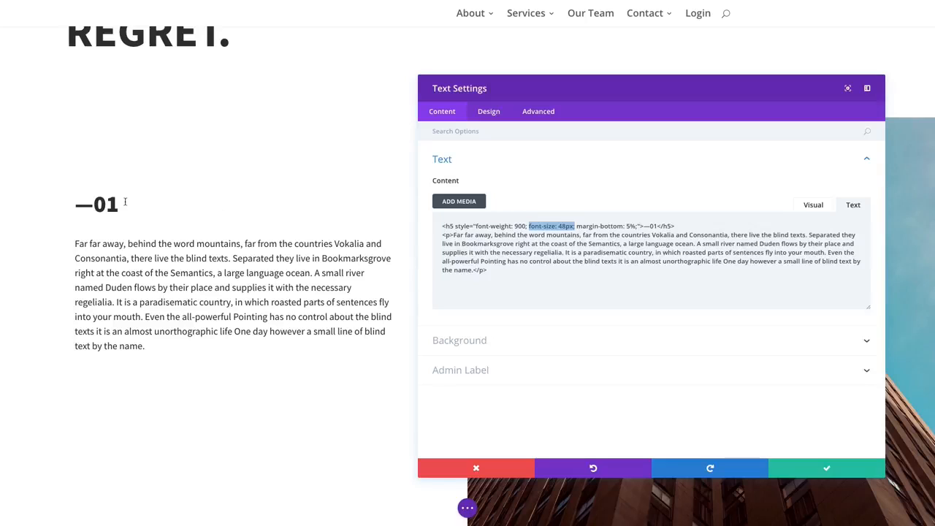
click(565, 272)
drag(517, 268, 416, 235)
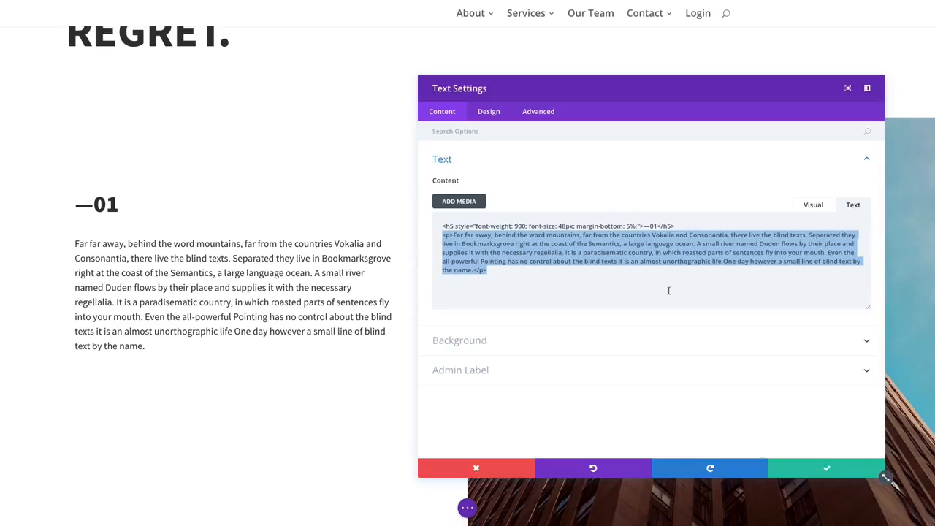
click(645, 281)
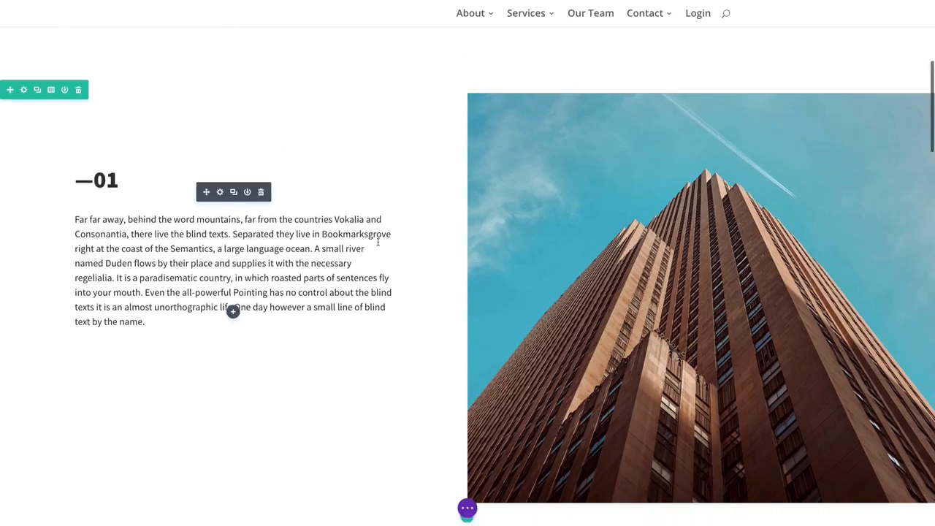
Step: Open the settings of the centered quote's text module and examine its content code
scroll(377, 242, down, 5)
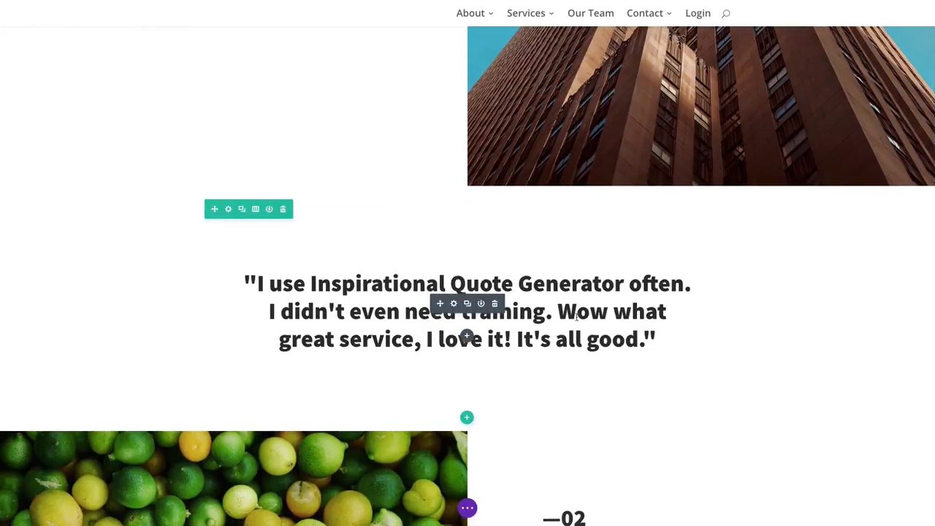
click(453, 304)
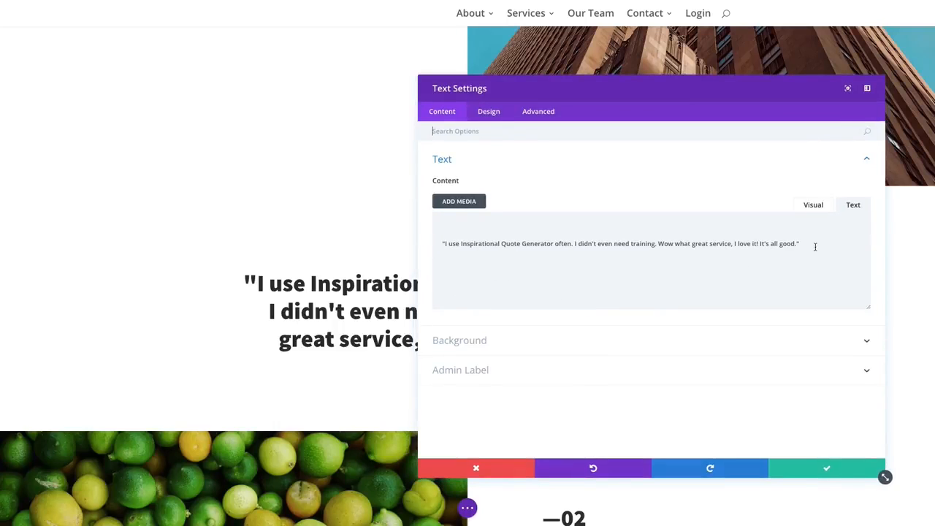
drag(817, 246, 439, 245)
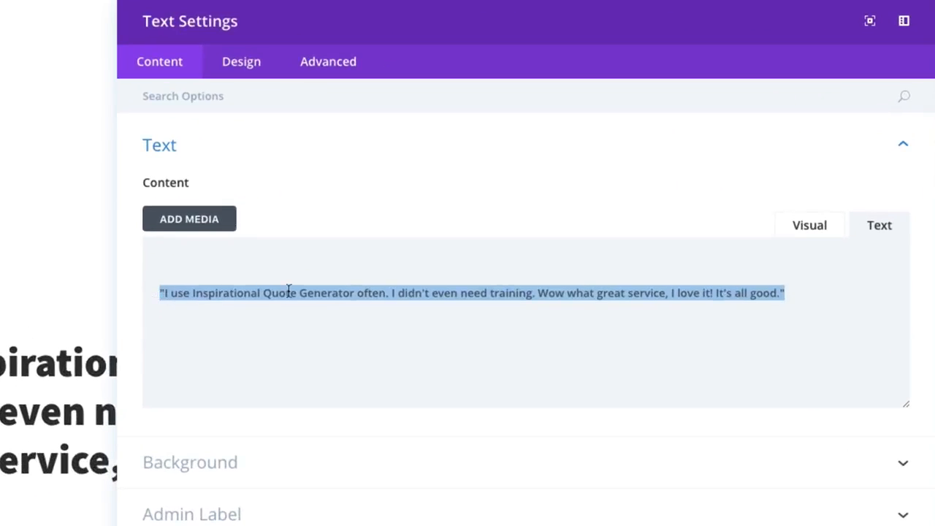
click(813, 294)
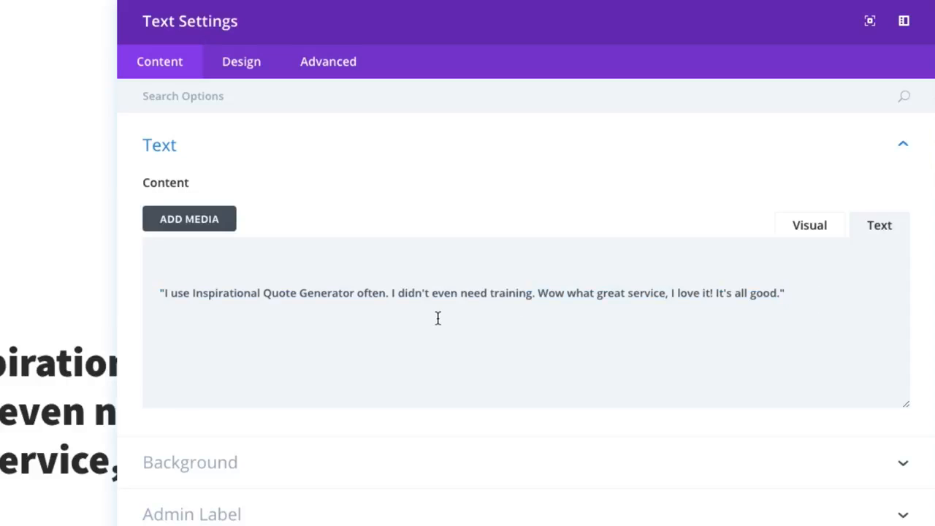
Step: Review the quote module's Text design options, including the list of available text fonts, keeping Source Sans Pro
click(250, 68)
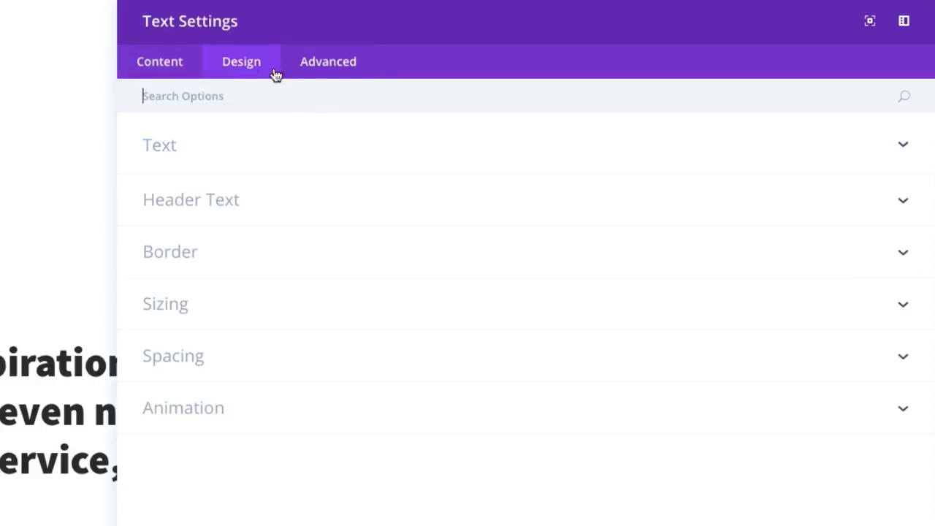
click(209, 152)
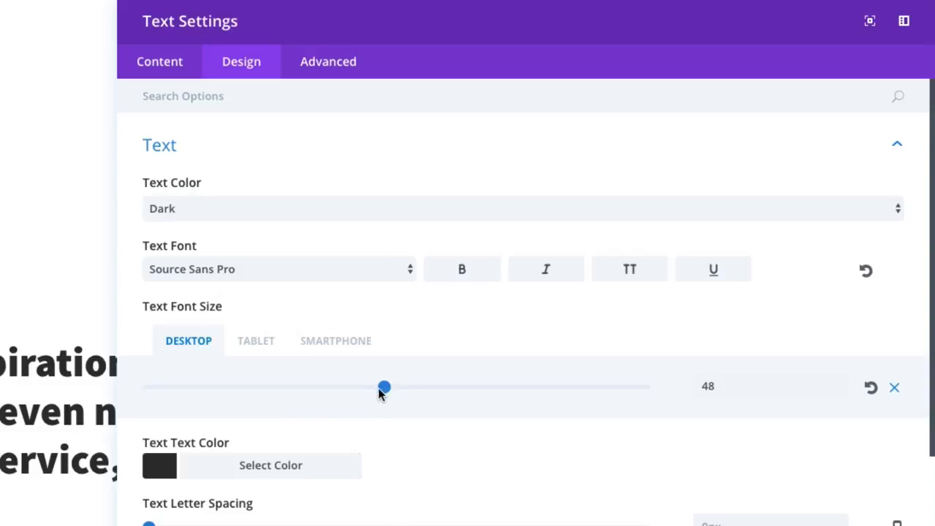
click(198, 268)
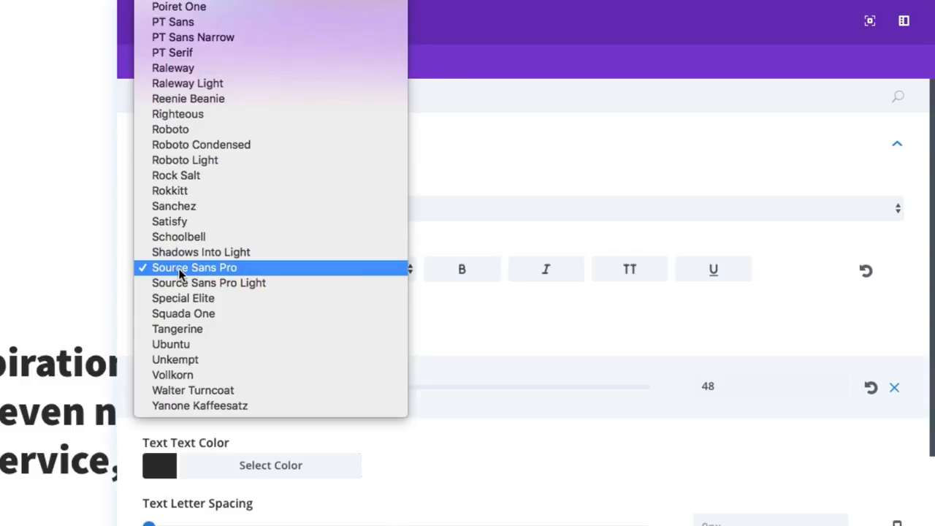
click(201, 267)
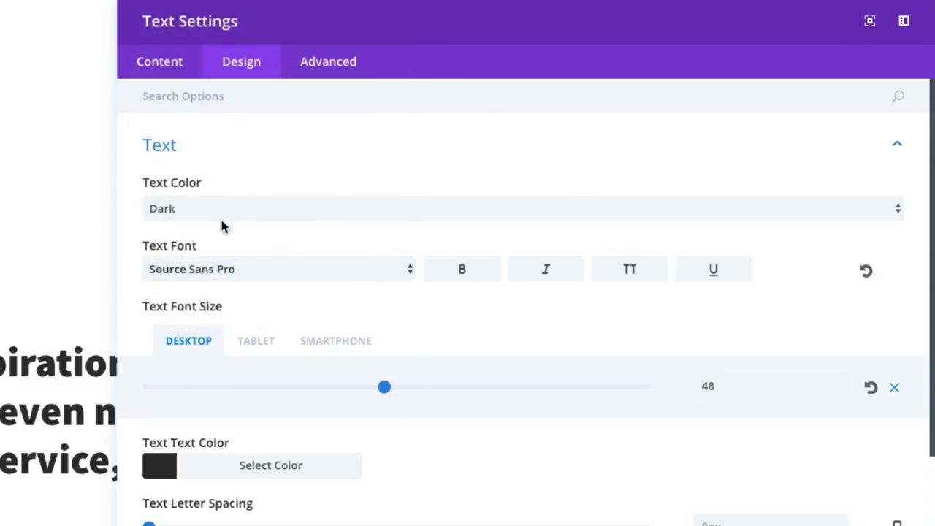
Step: Review the quote's font size, text color, letter spacing, line height and orientation options, and save the module settings
scroll(457, 319, down, 2)
scroll(457, 319, up, 2)
scroll(457, 320, down, 1)
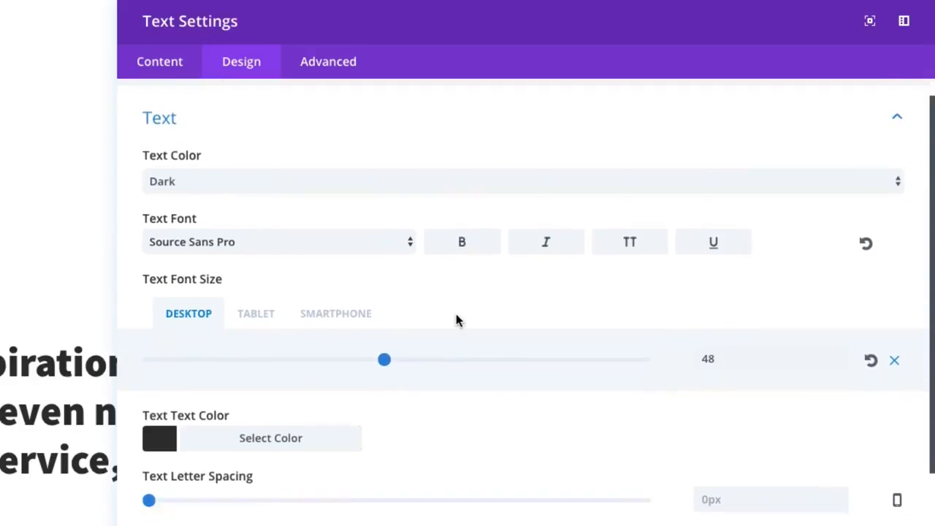
scroll(457, 320, down, 2)
scroll(408, 420, up, 2)
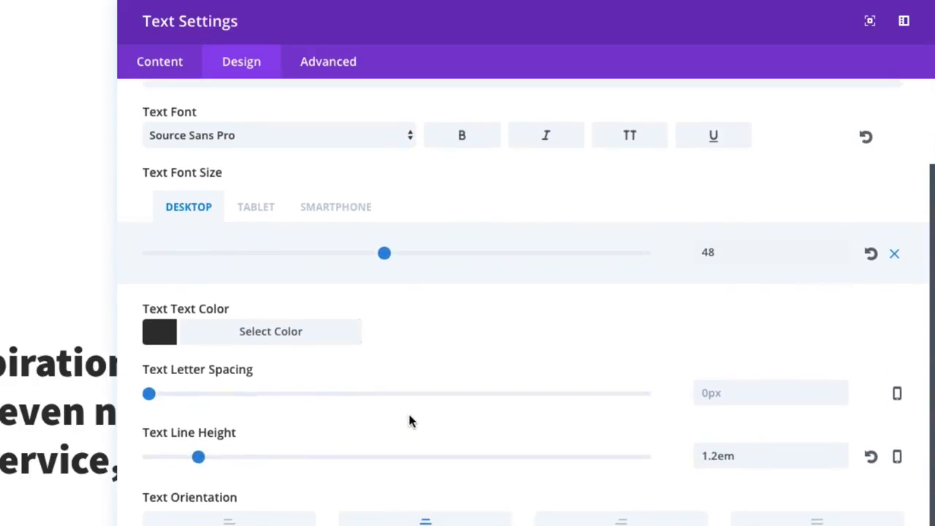
scroll(407, 420, down, 2)
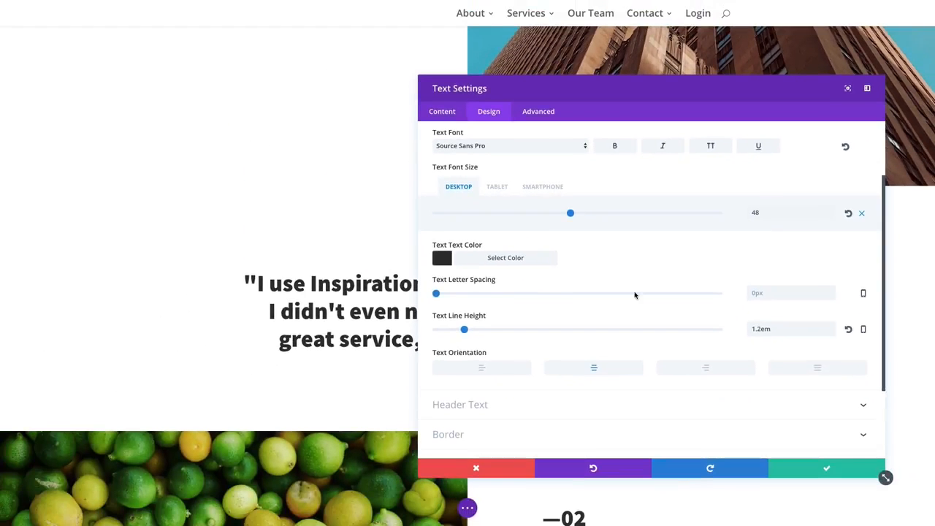
scroll(718, 386, up, 1)
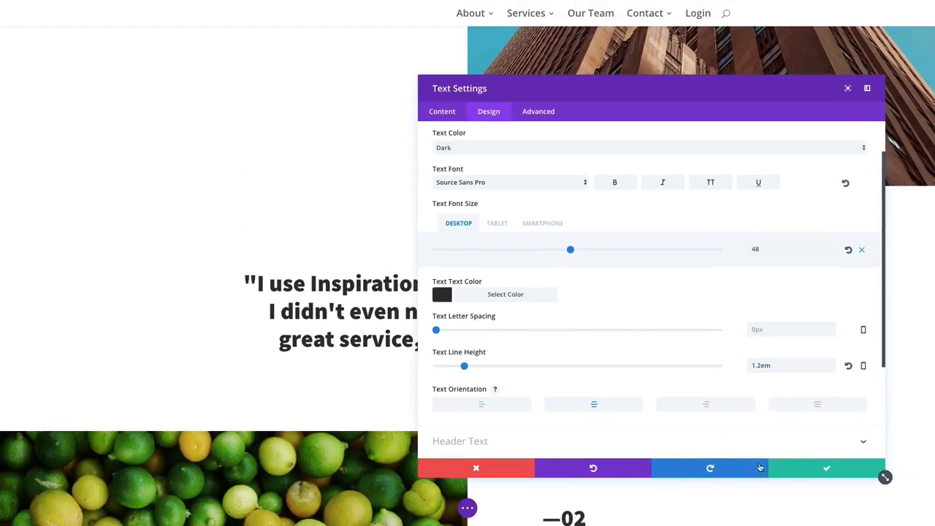
click(809, 472)
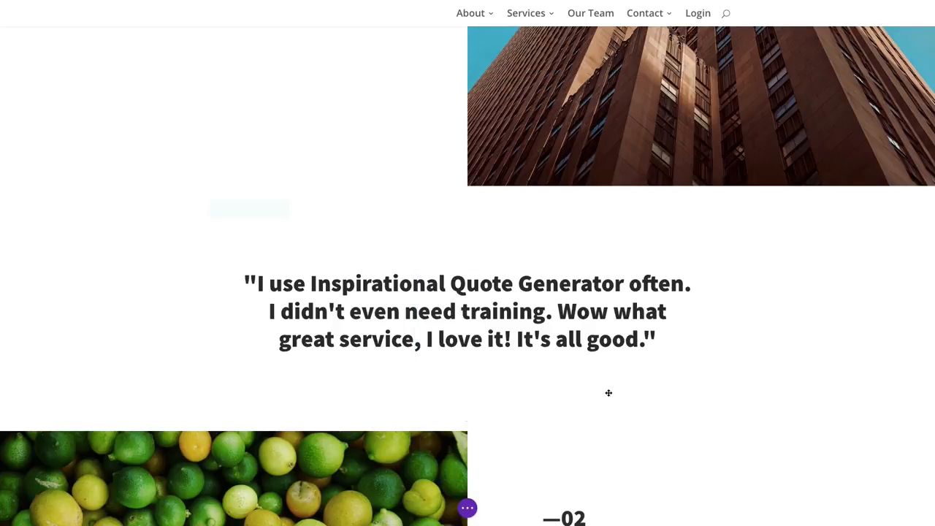
Step: Look over the rest of the blog layout, including the "—03" section and the share icons
scroll(607, 390, down, 10)
scroll(602, 391, up, 3)
scroll(602, 391, up, 3)
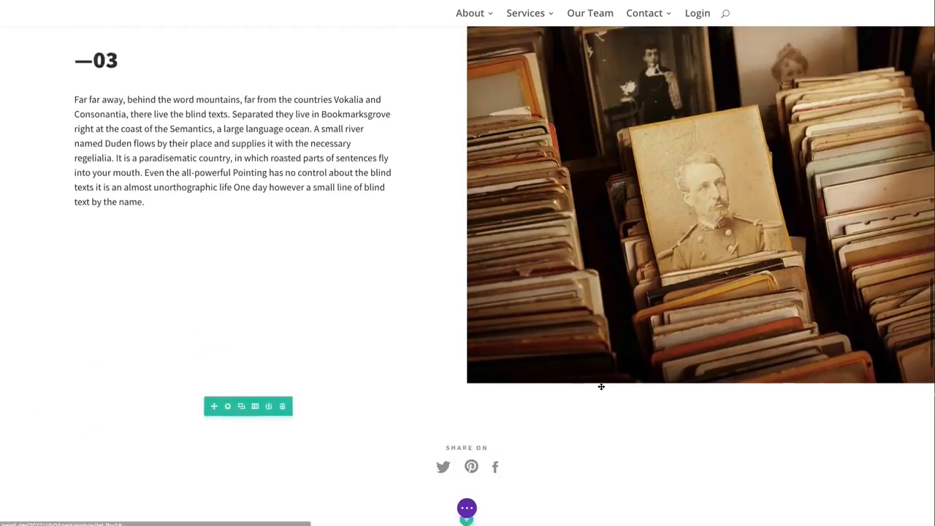